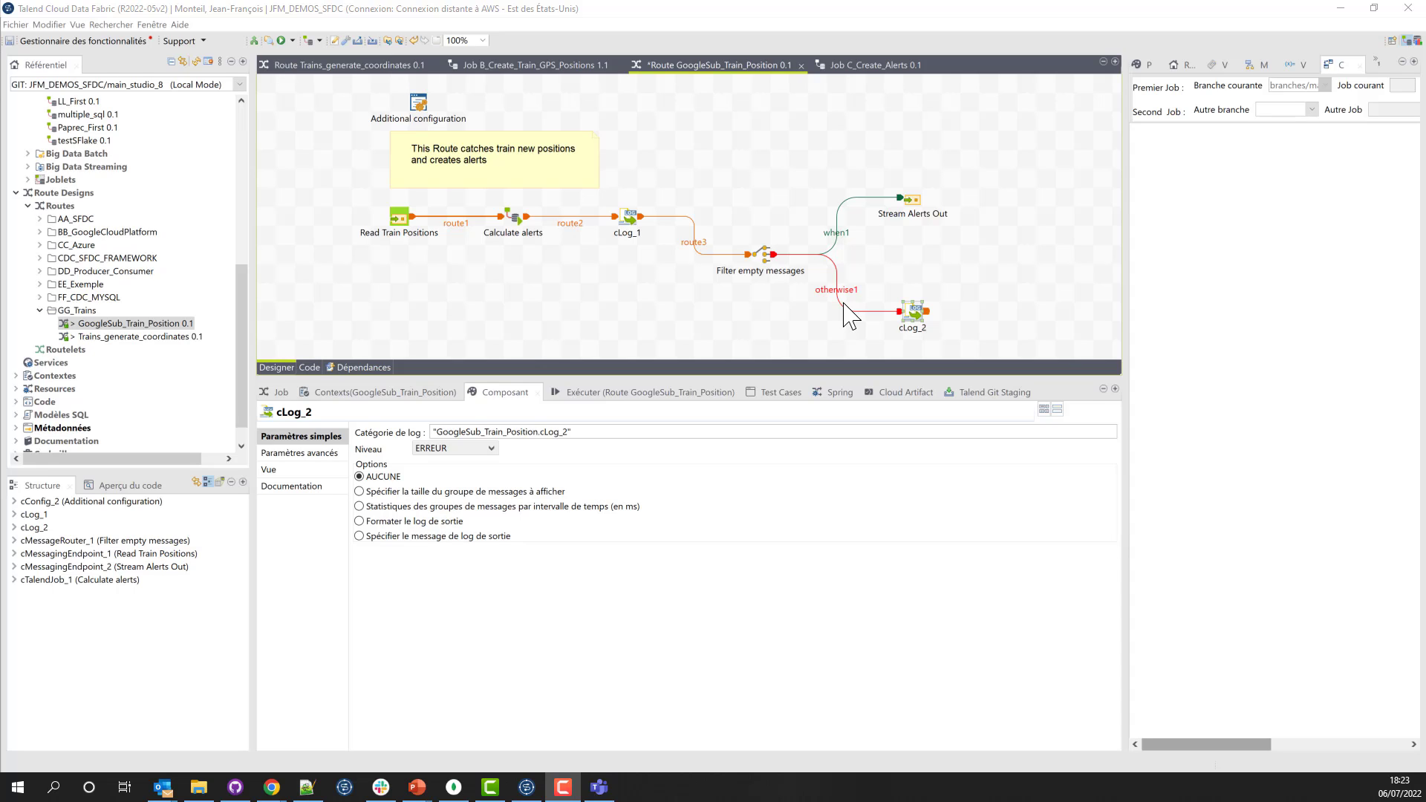
Review the settings of the Read Train Positions, Calculate alerts and Stream Alerts Out components in the GoogleSub_Train_Position route.
left_click(400, 220)
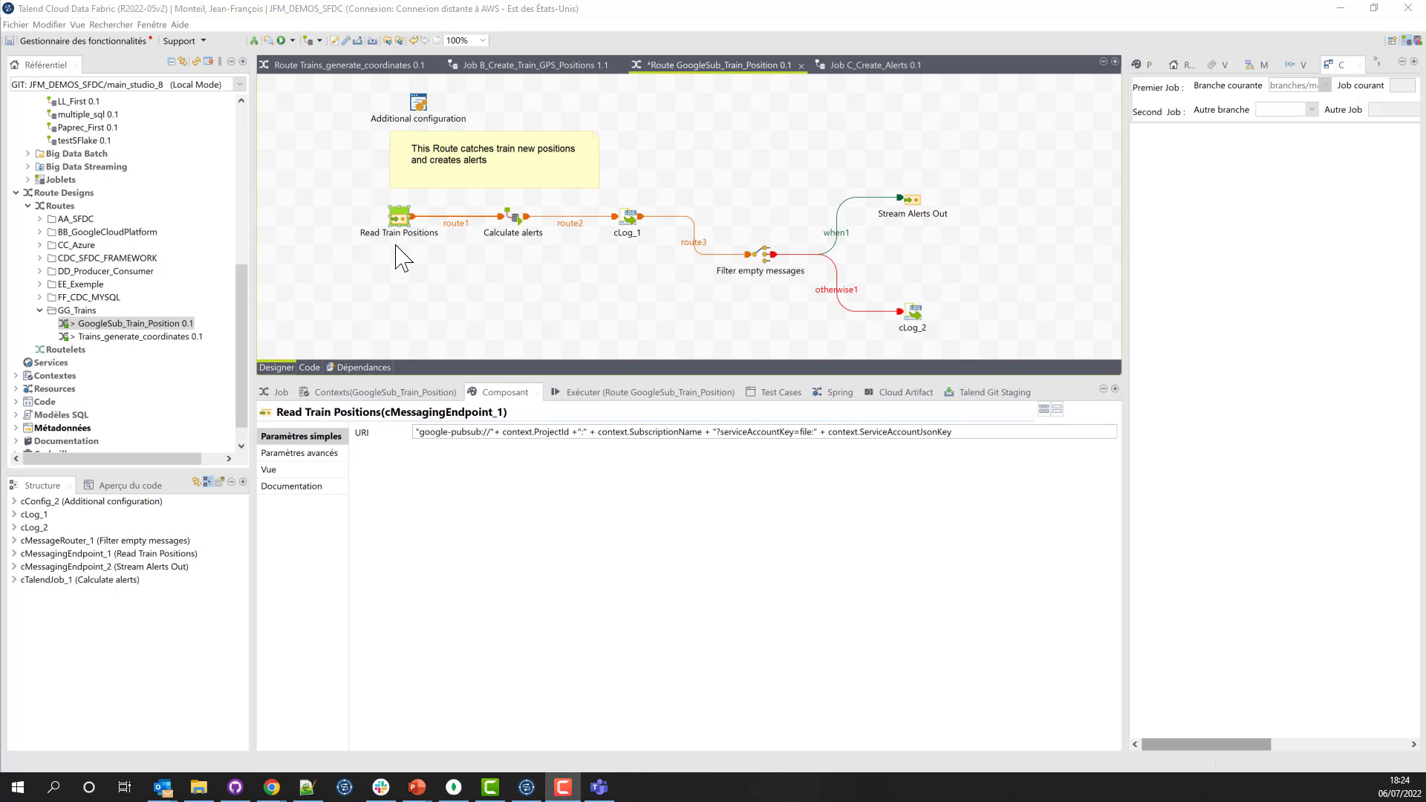
left_click(513, 223)
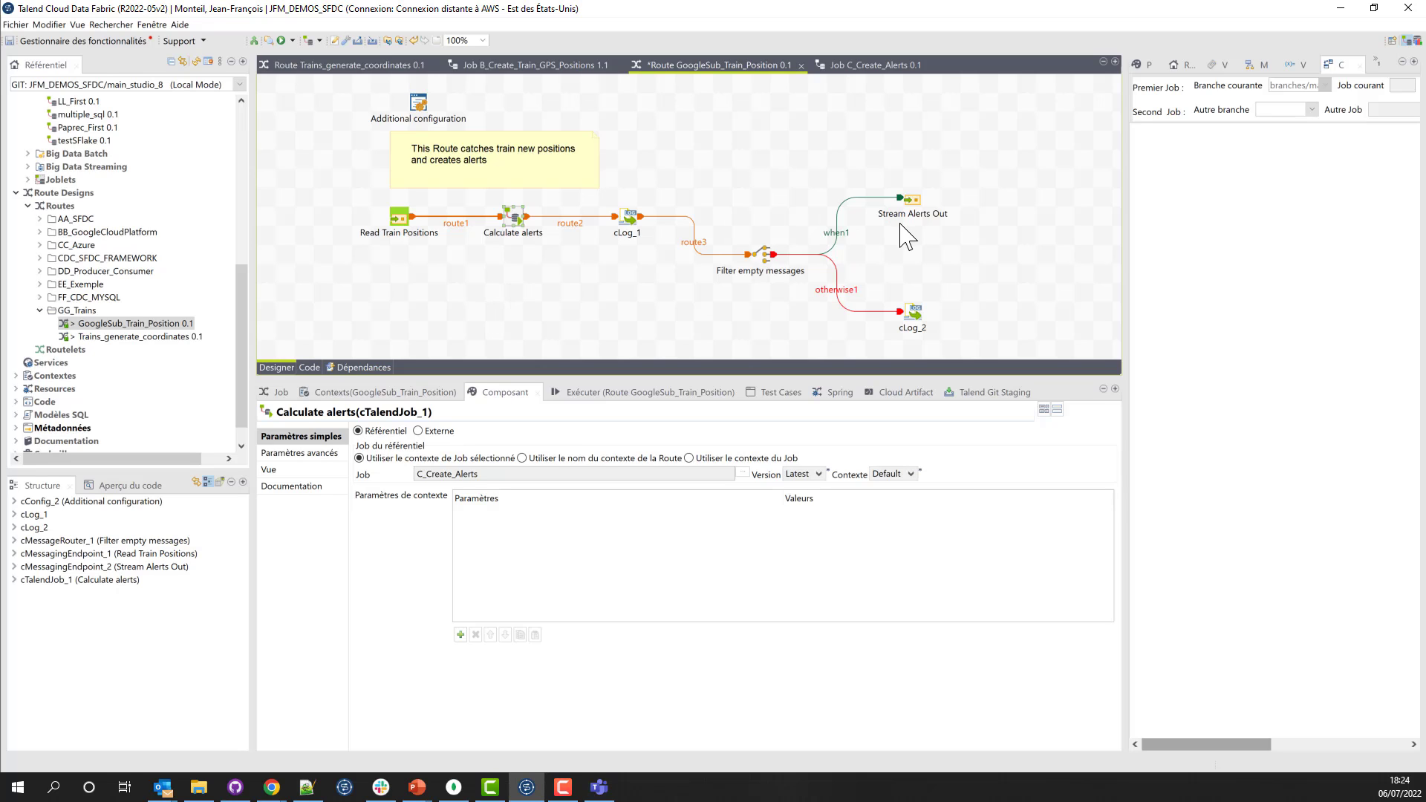
left_click(914, 208)
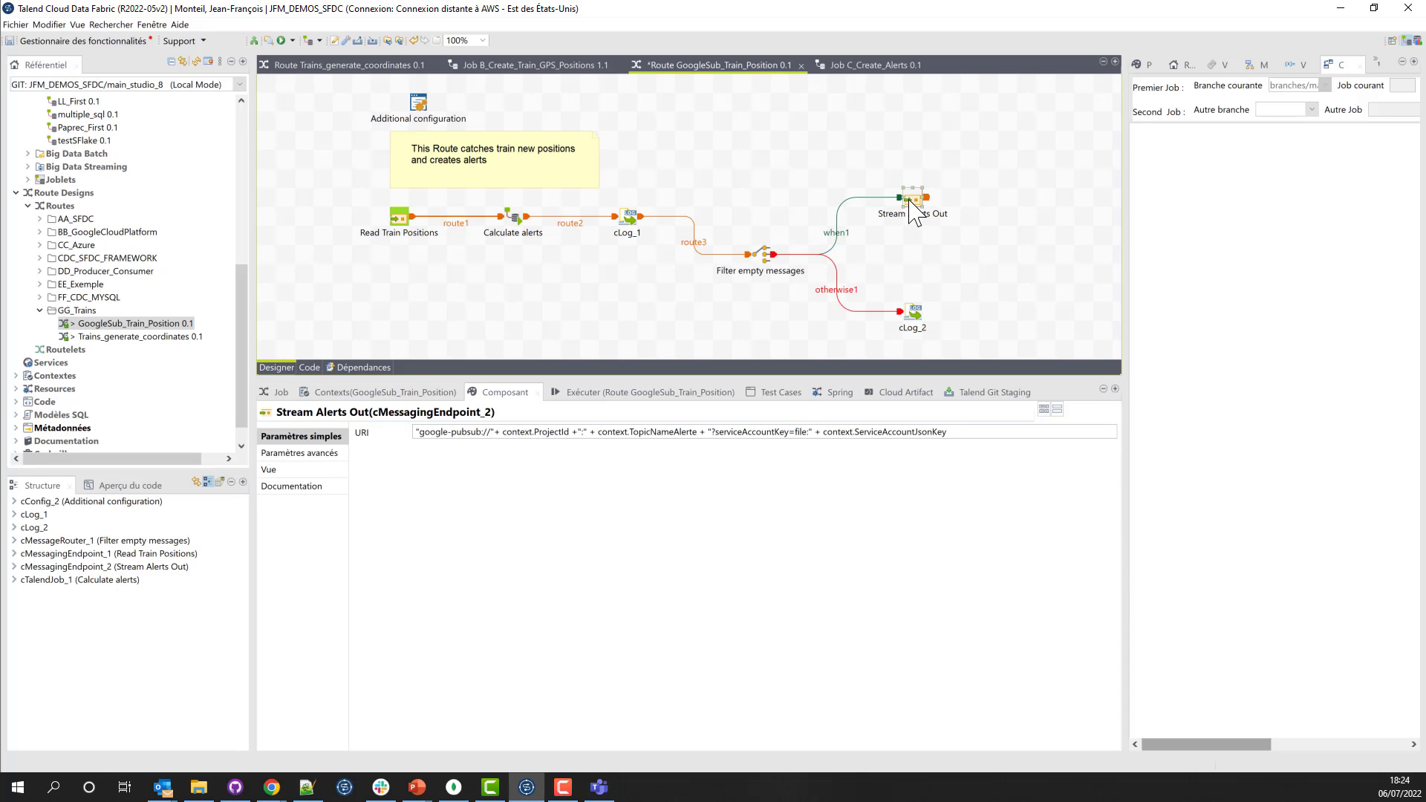
Check the TopicNameAlerte value among the route's context variables.
left_click(384, 393)
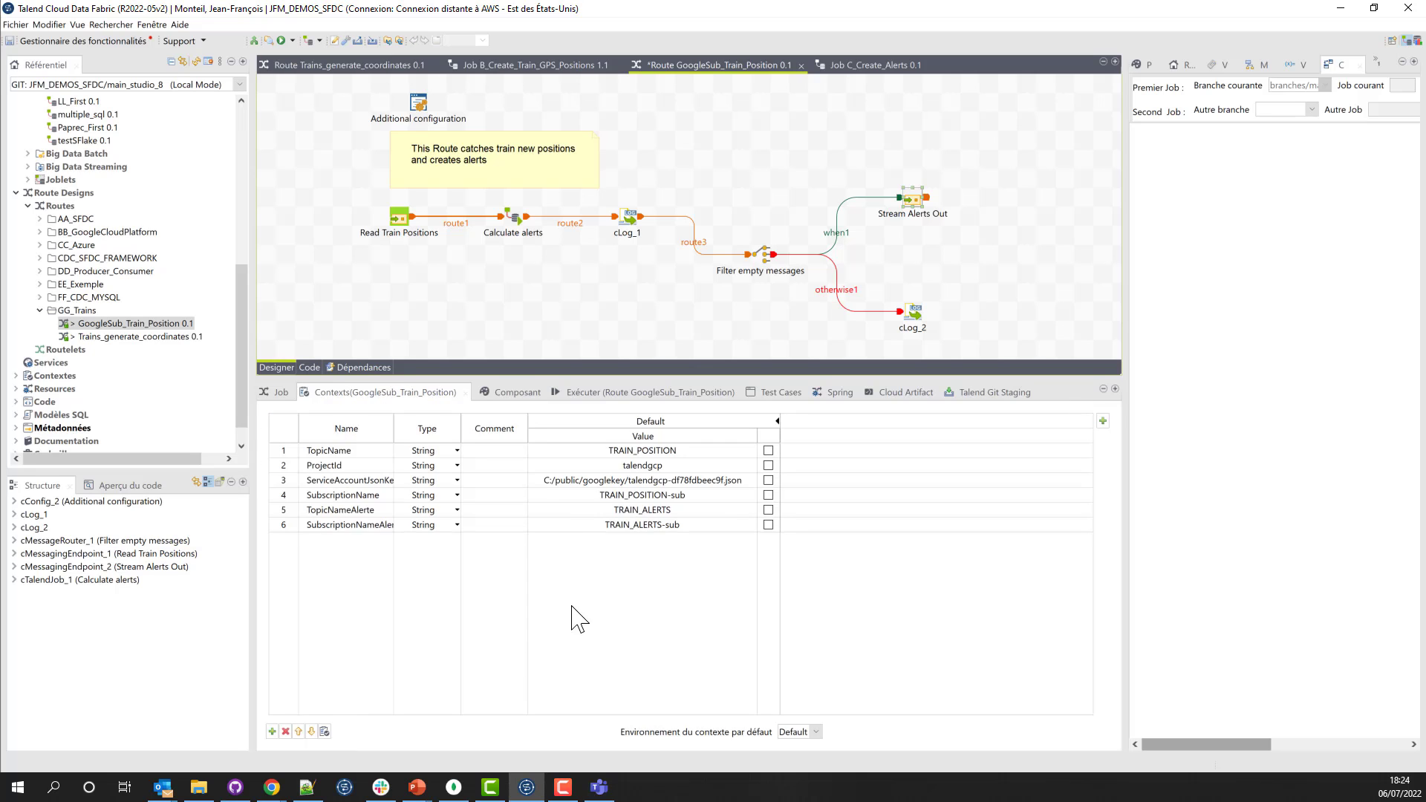
left_click(616, 510)
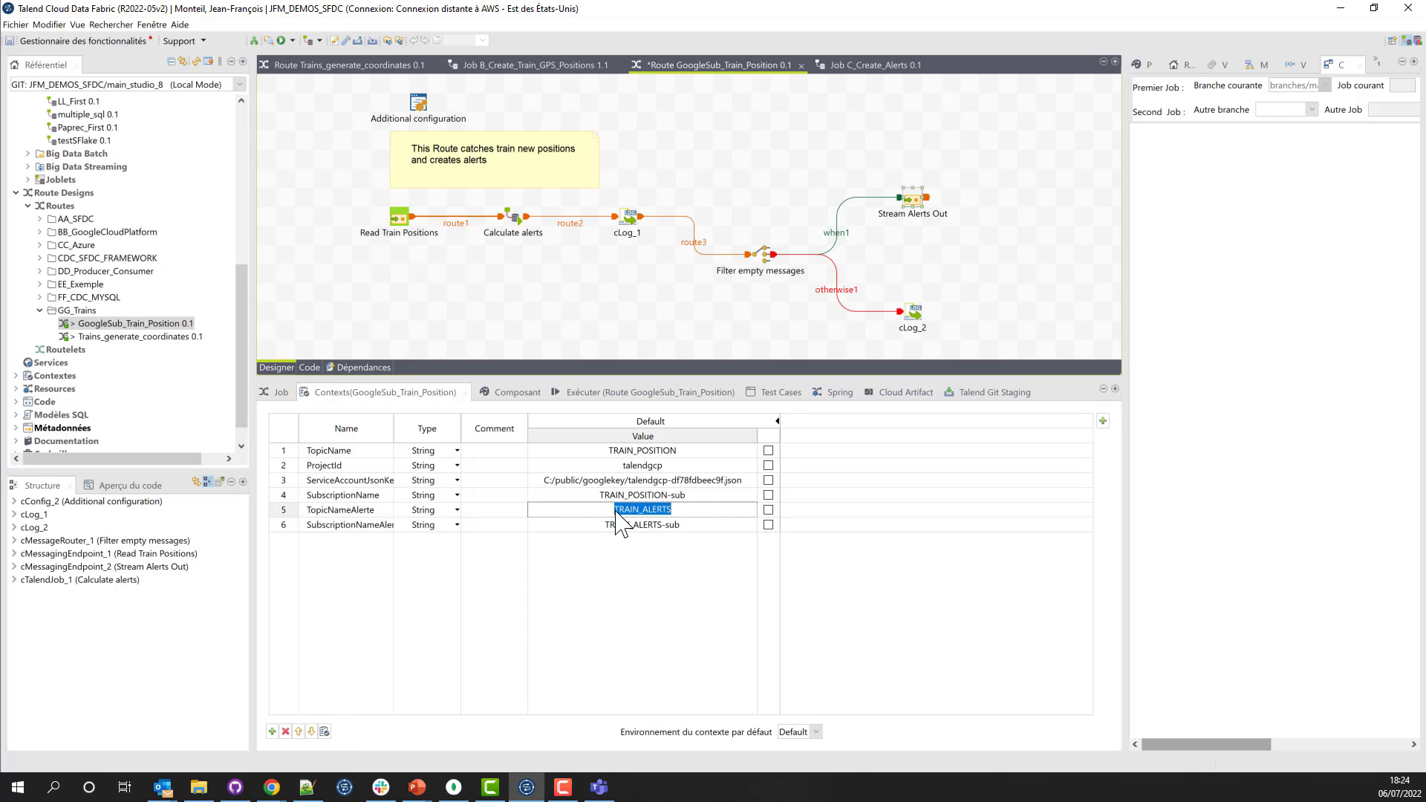
left_click(574, 565)
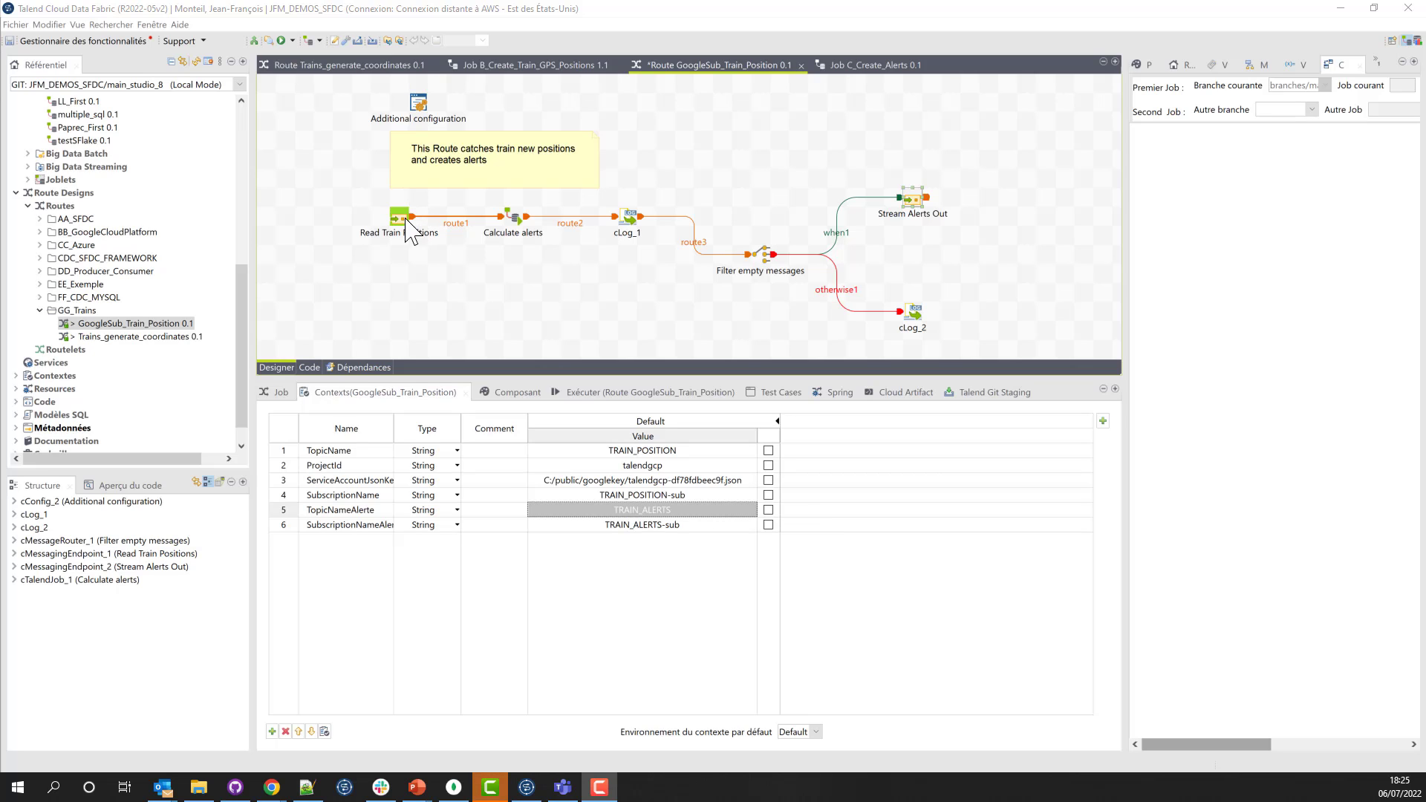
Open the C_Create_Alerts job referenced by Calculate alerts and enlarge its design canvas to show the whole flow.
left_click(513, 221)
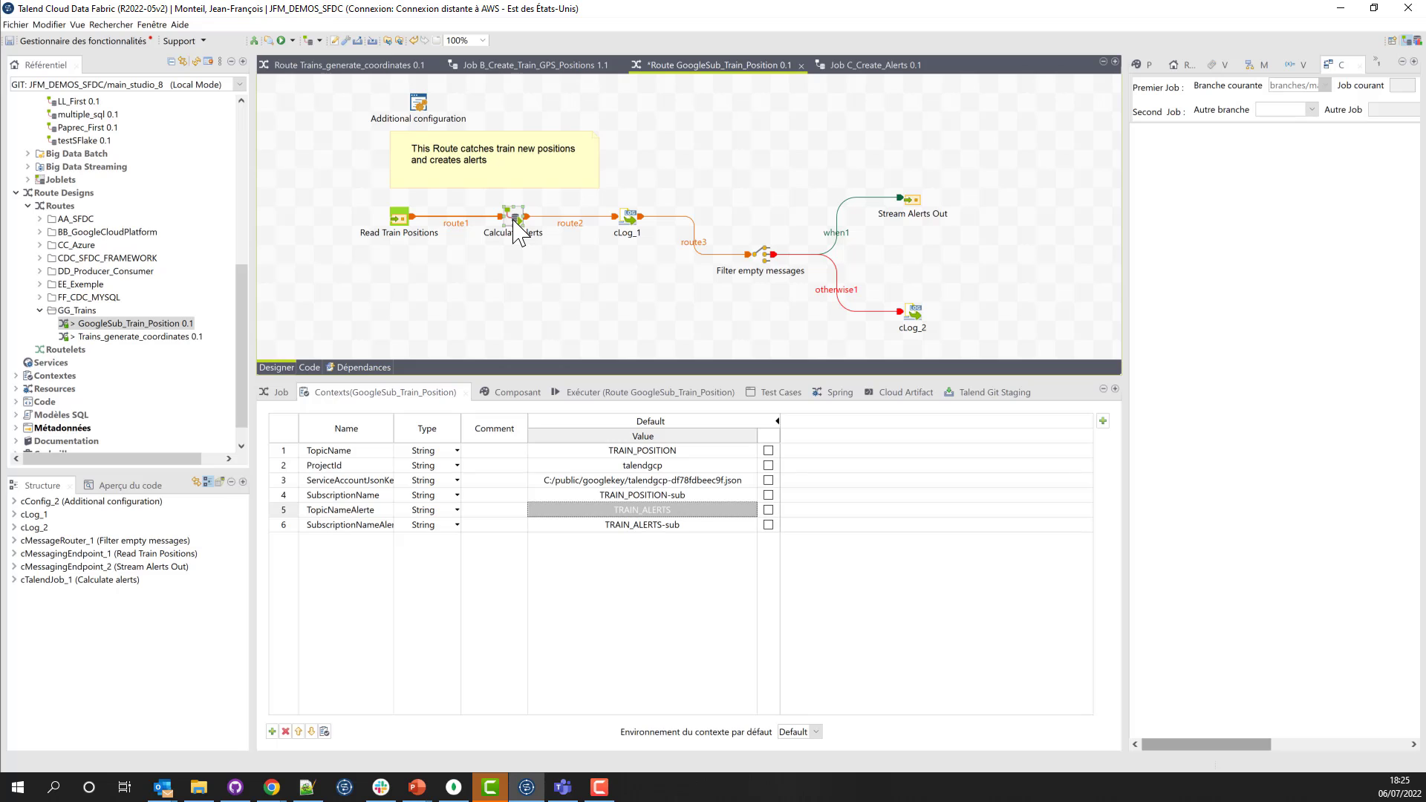
double_click(514, 220)
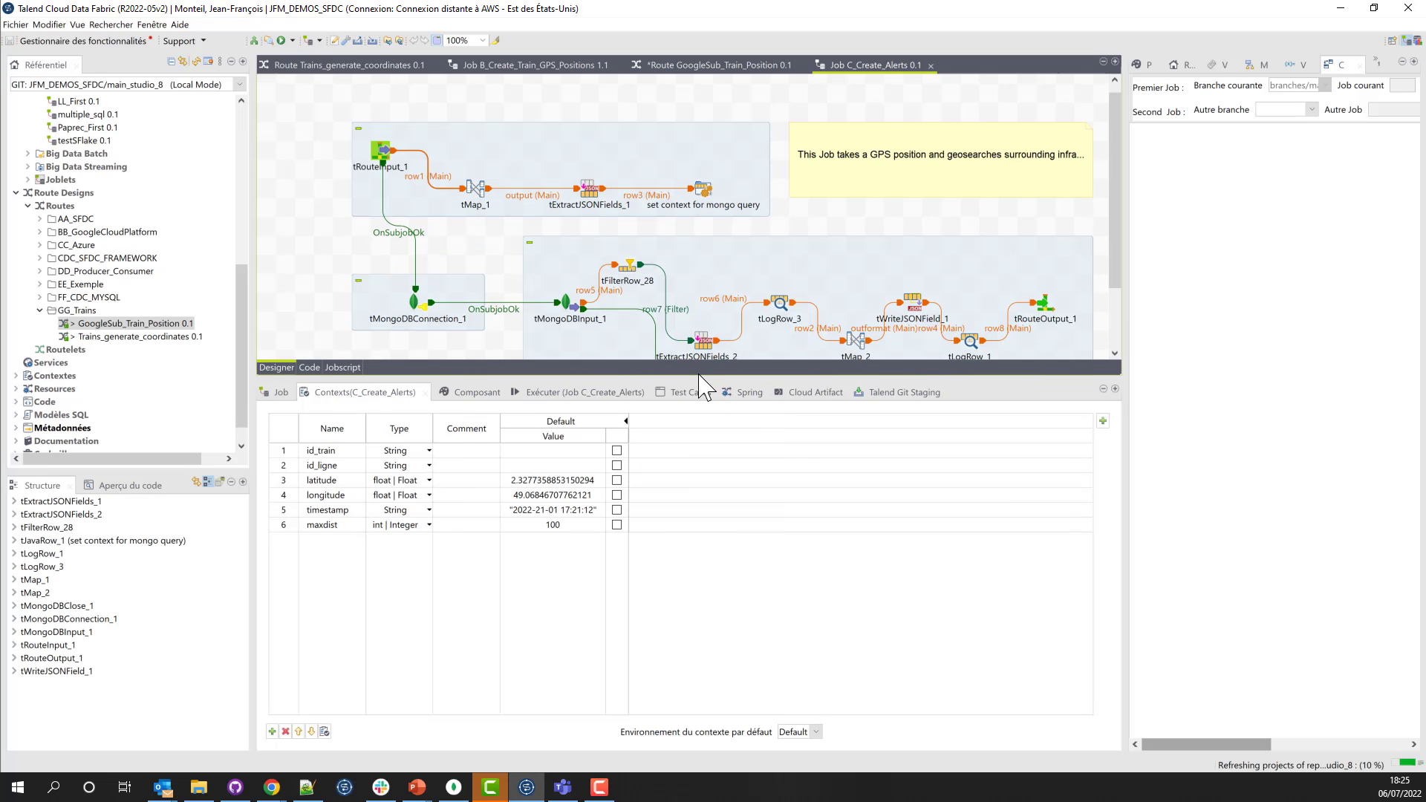
left_click_drag(698, 375, 694, 603)
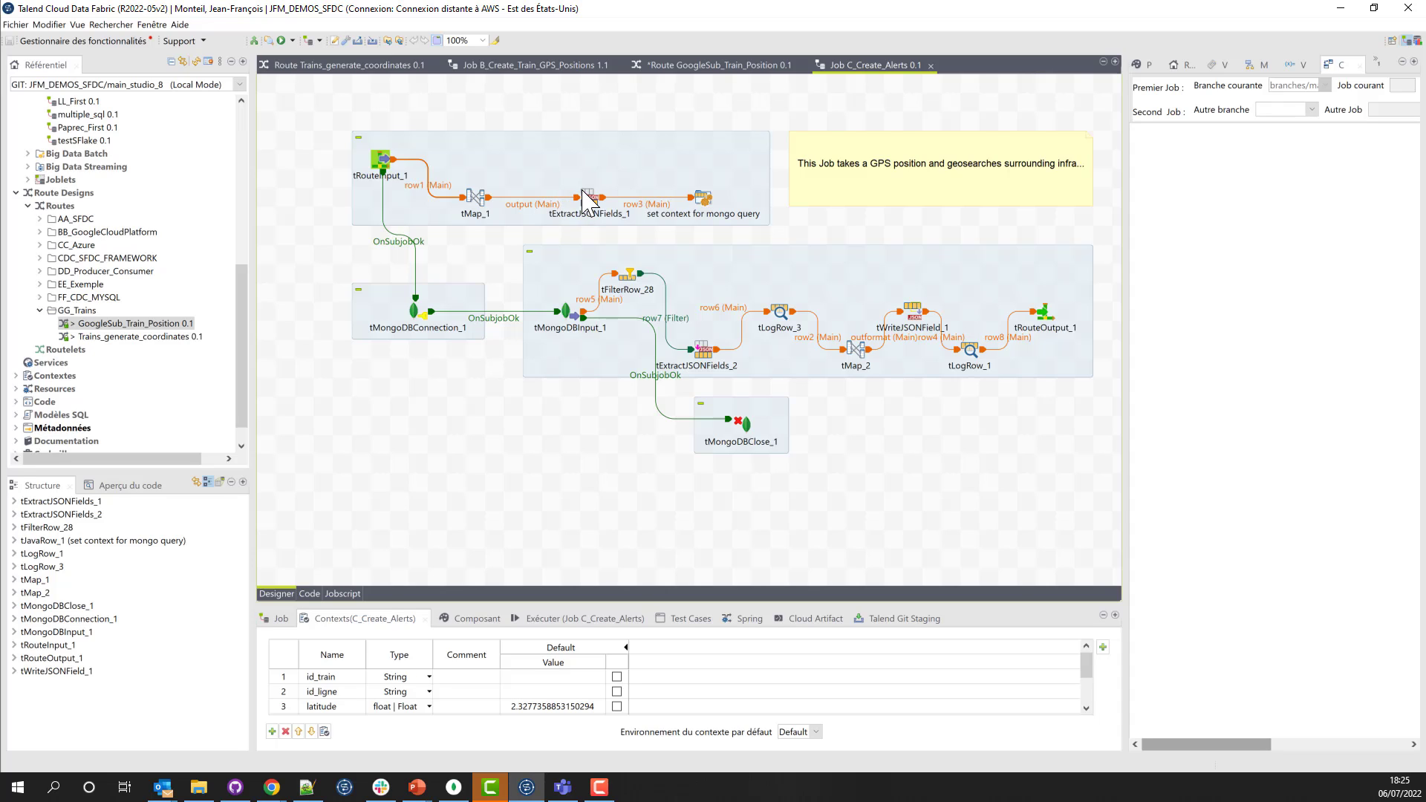
Examine tRouteInput_1's settings and tMap_1's mapping of the body column, including its data types, and close the map editor.
left_click(474, 203)
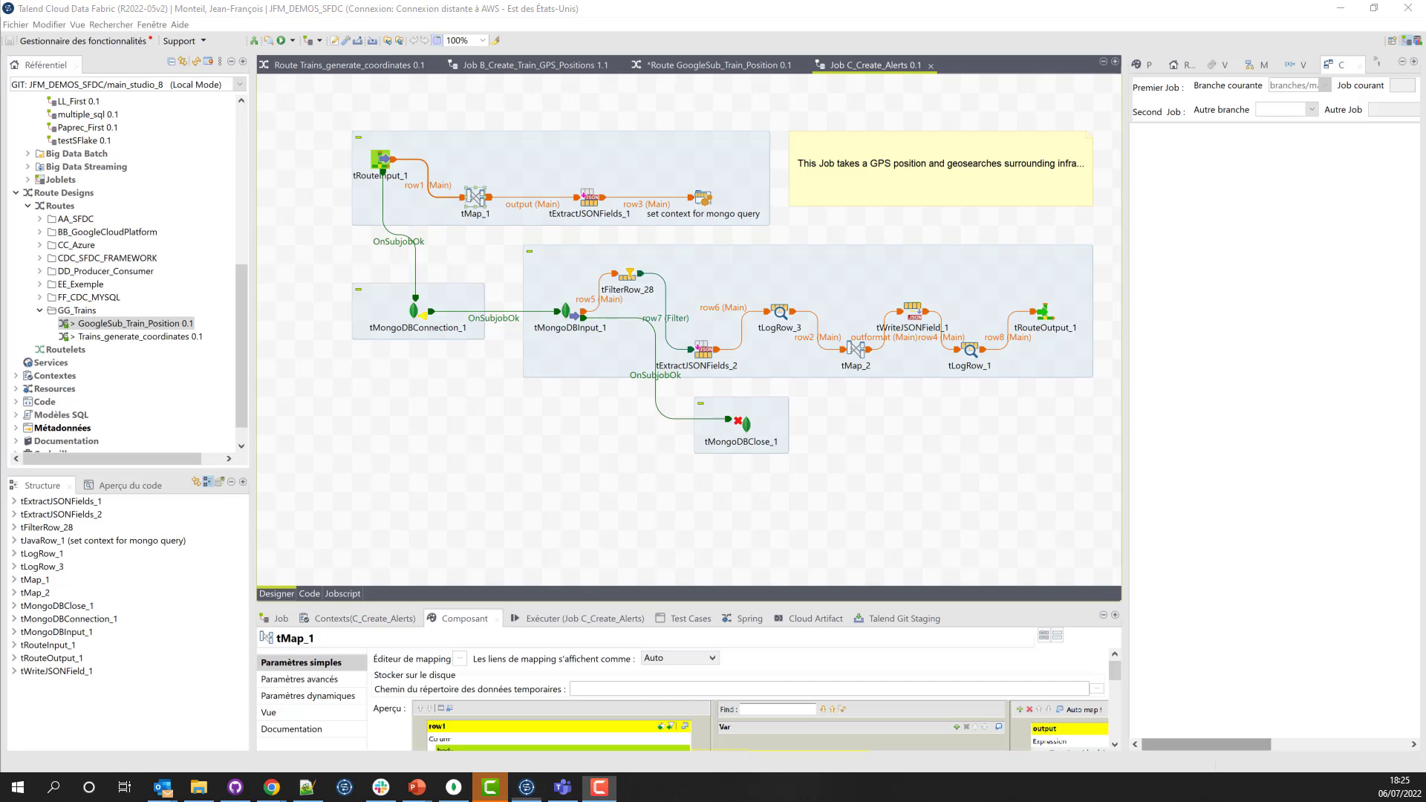
left_click(383, 162)
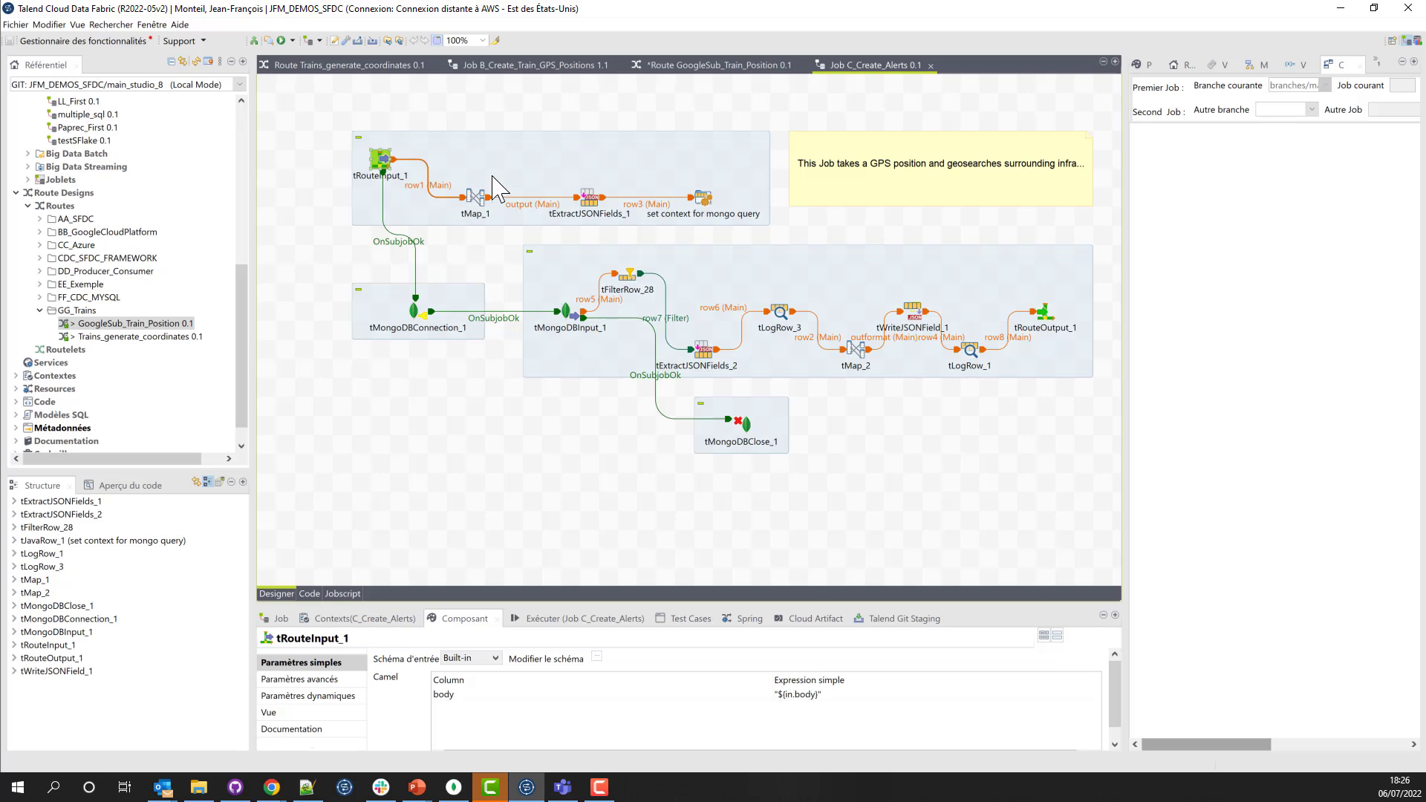
left_click(476, 199)
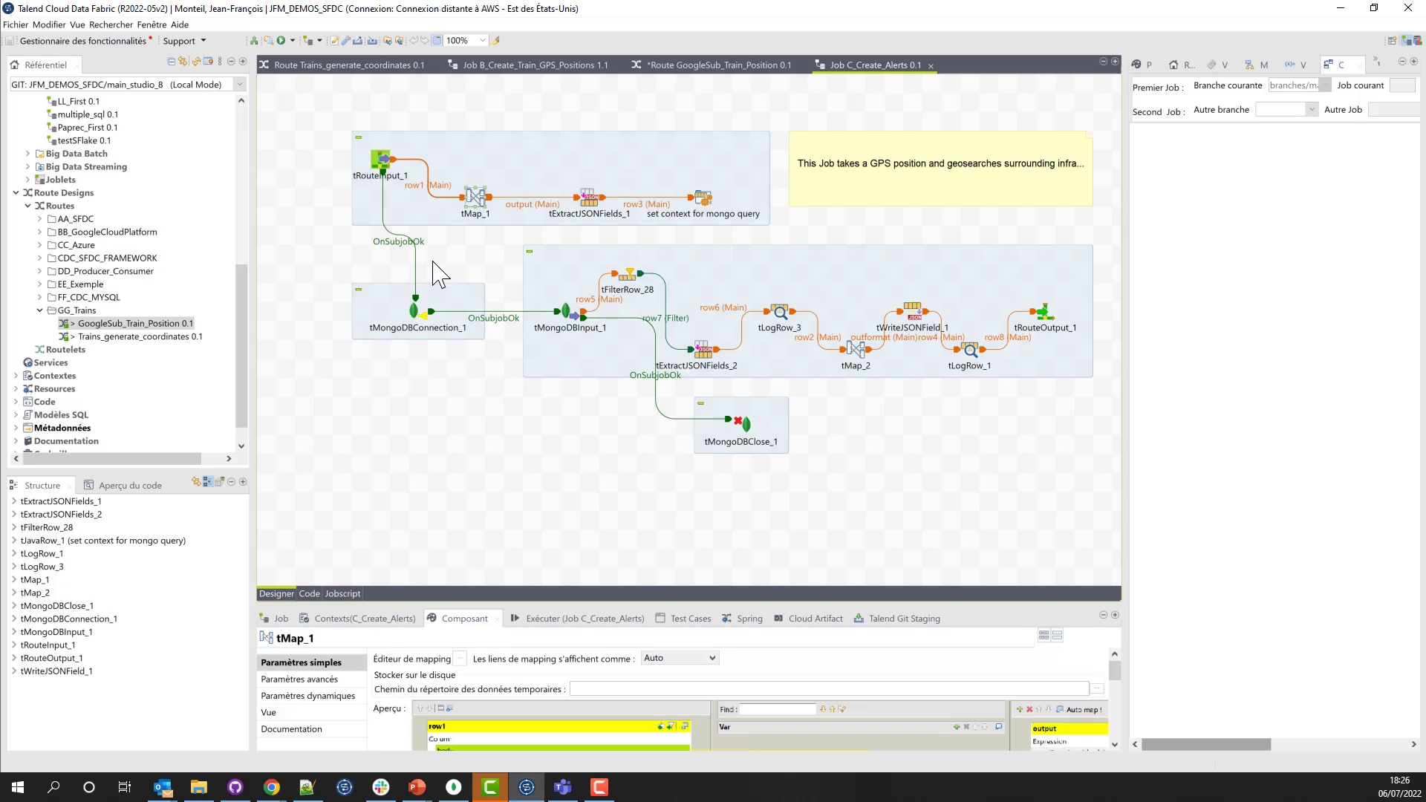
double_click(474, 197)
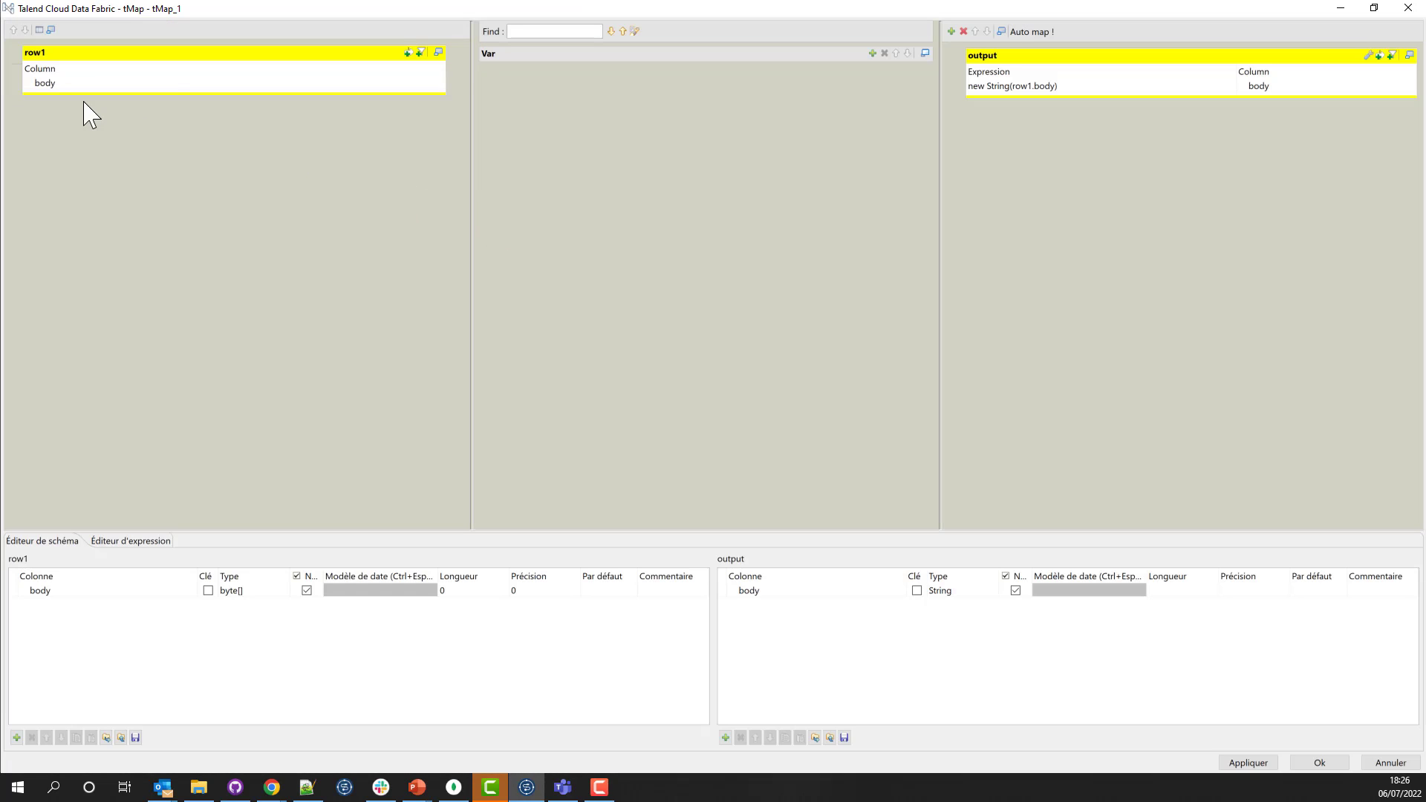
left_click(71, 84)
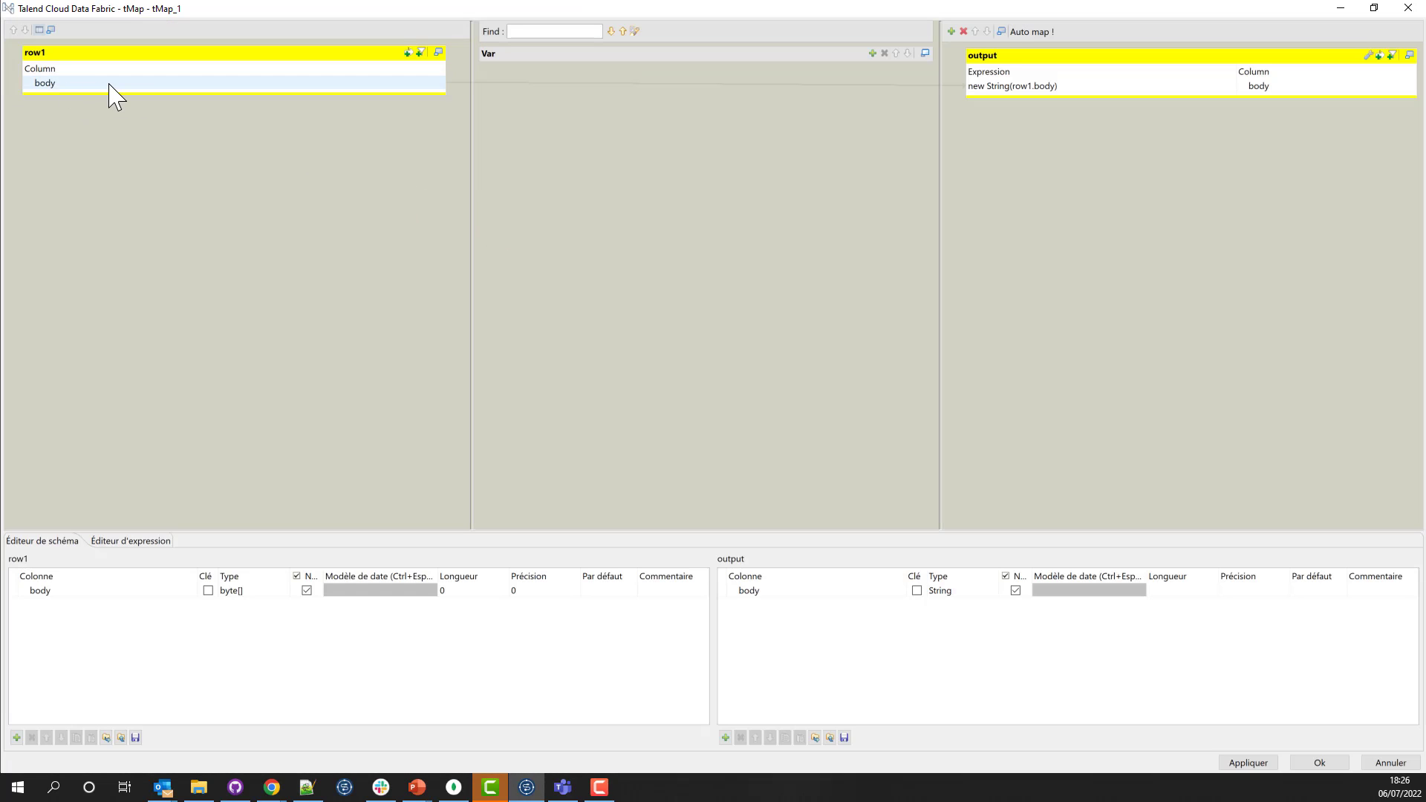
left_click(197, 593)
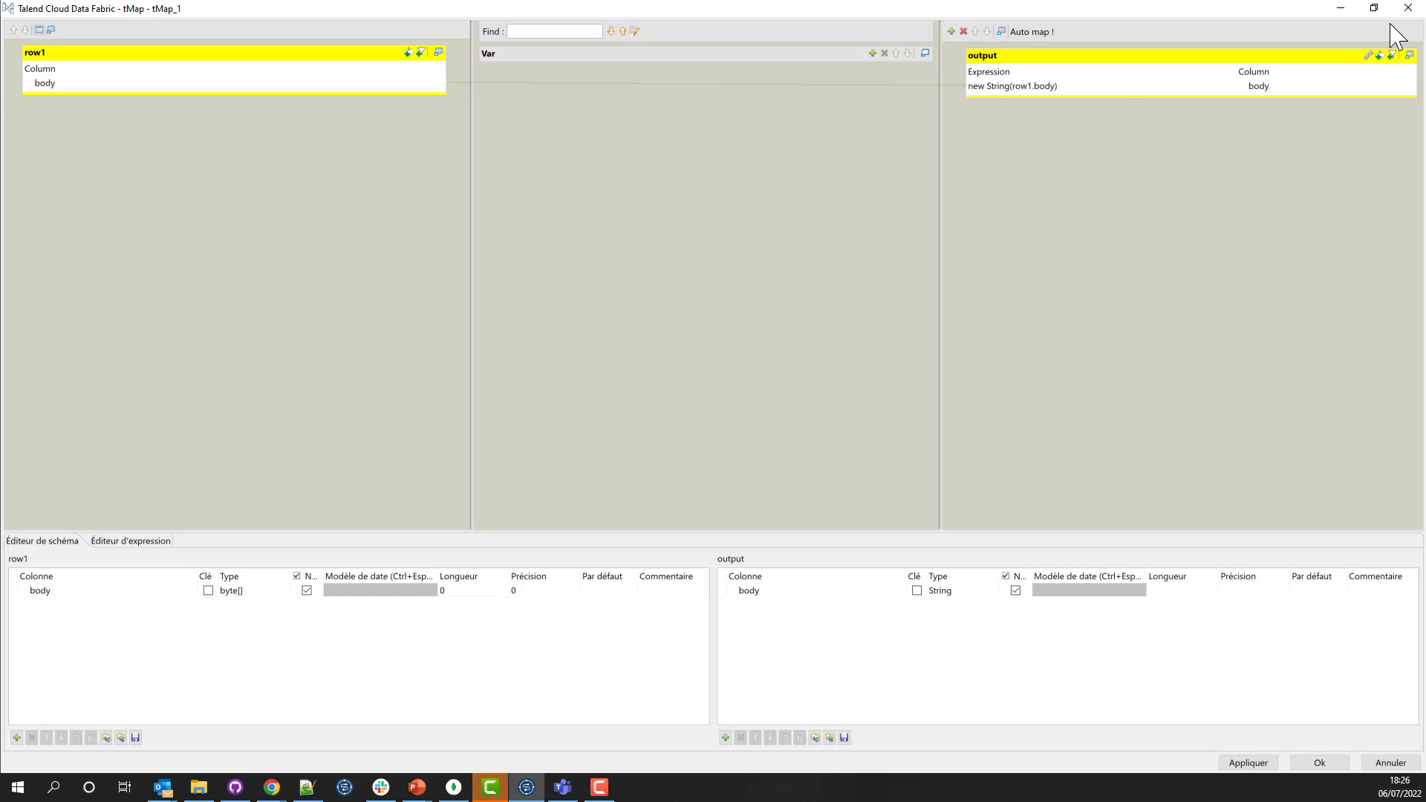
left_click(1408, 9)
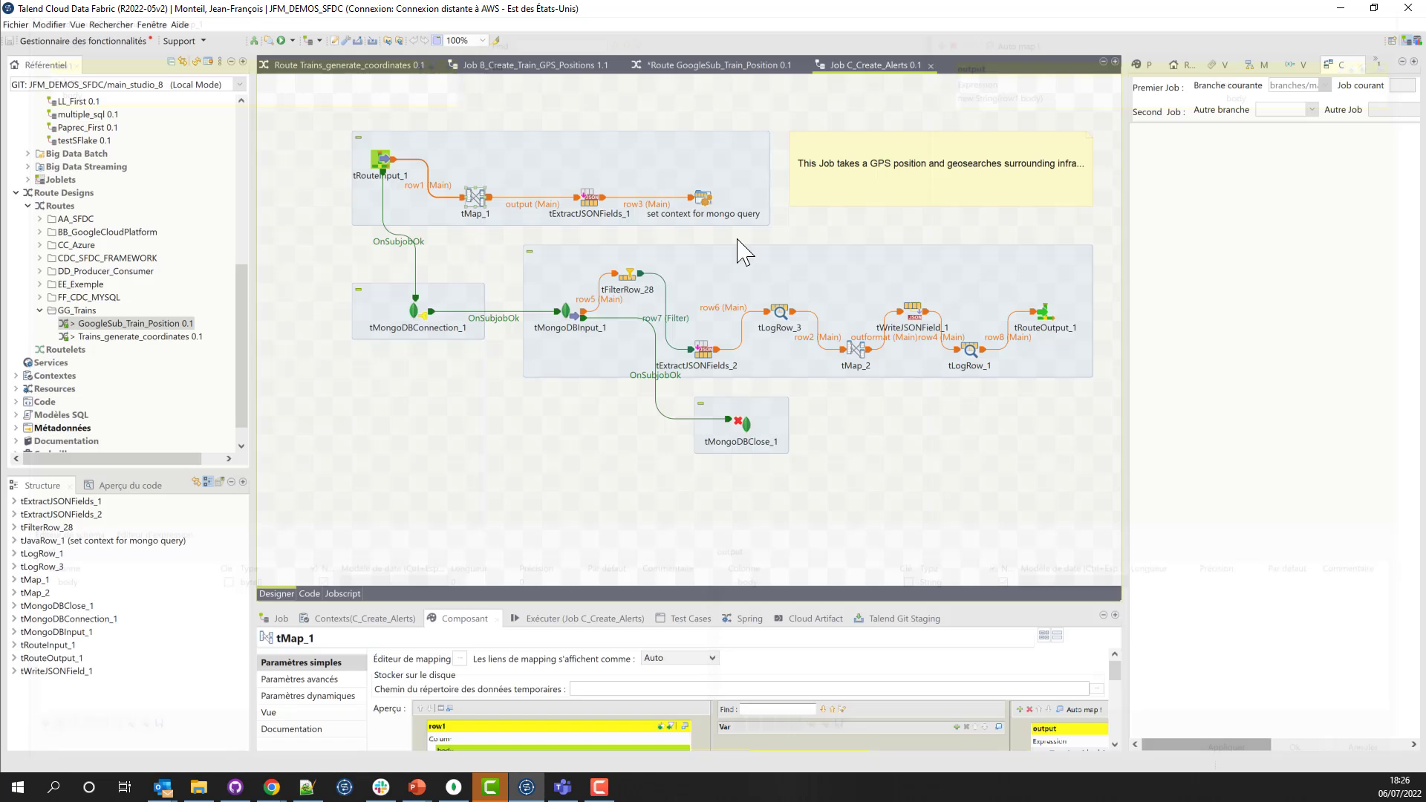
Examine the full column-to-JSON mapping of tExtractJSONFields_1 in an enlarged settings area.
left_click(593, 199)
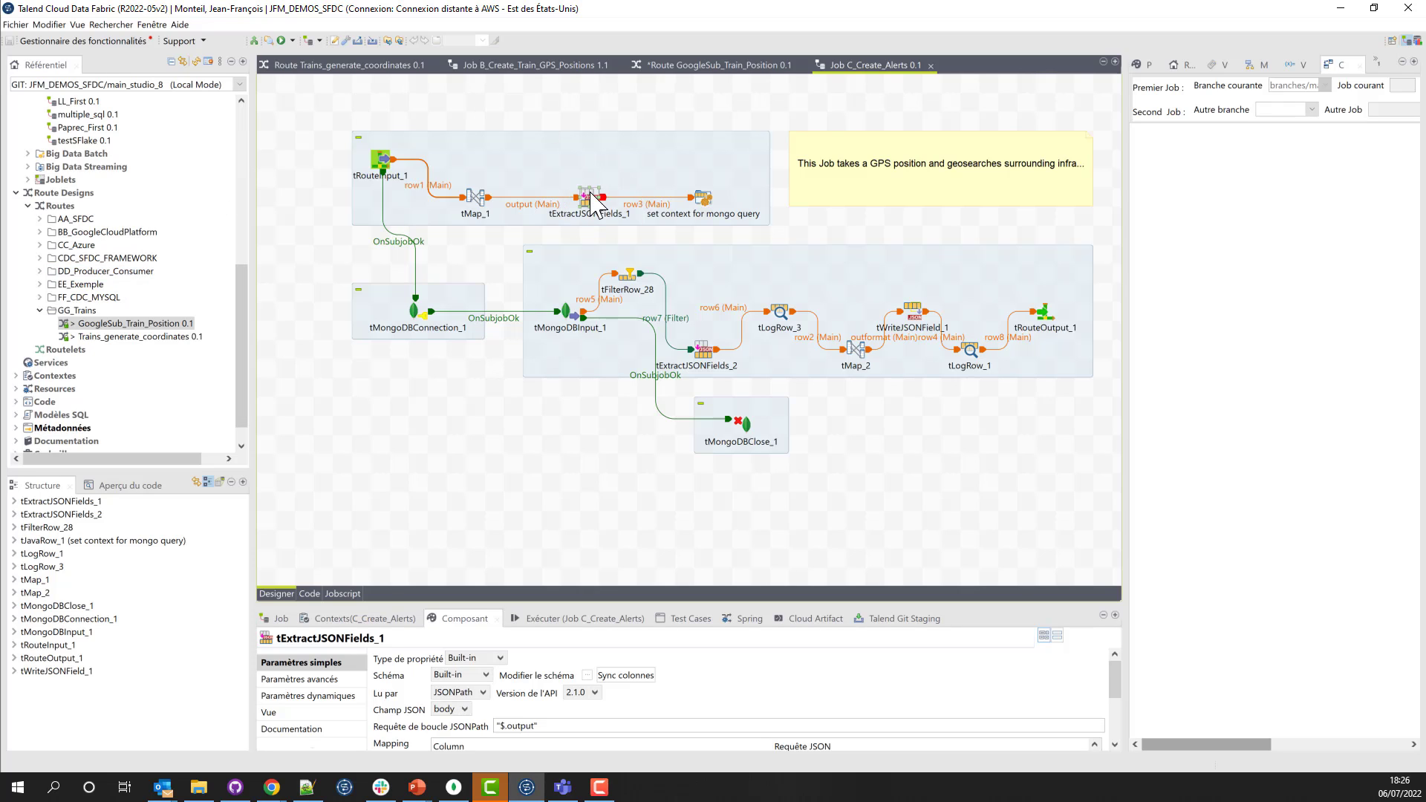
left_click_drag(573, 599, 577, 402)
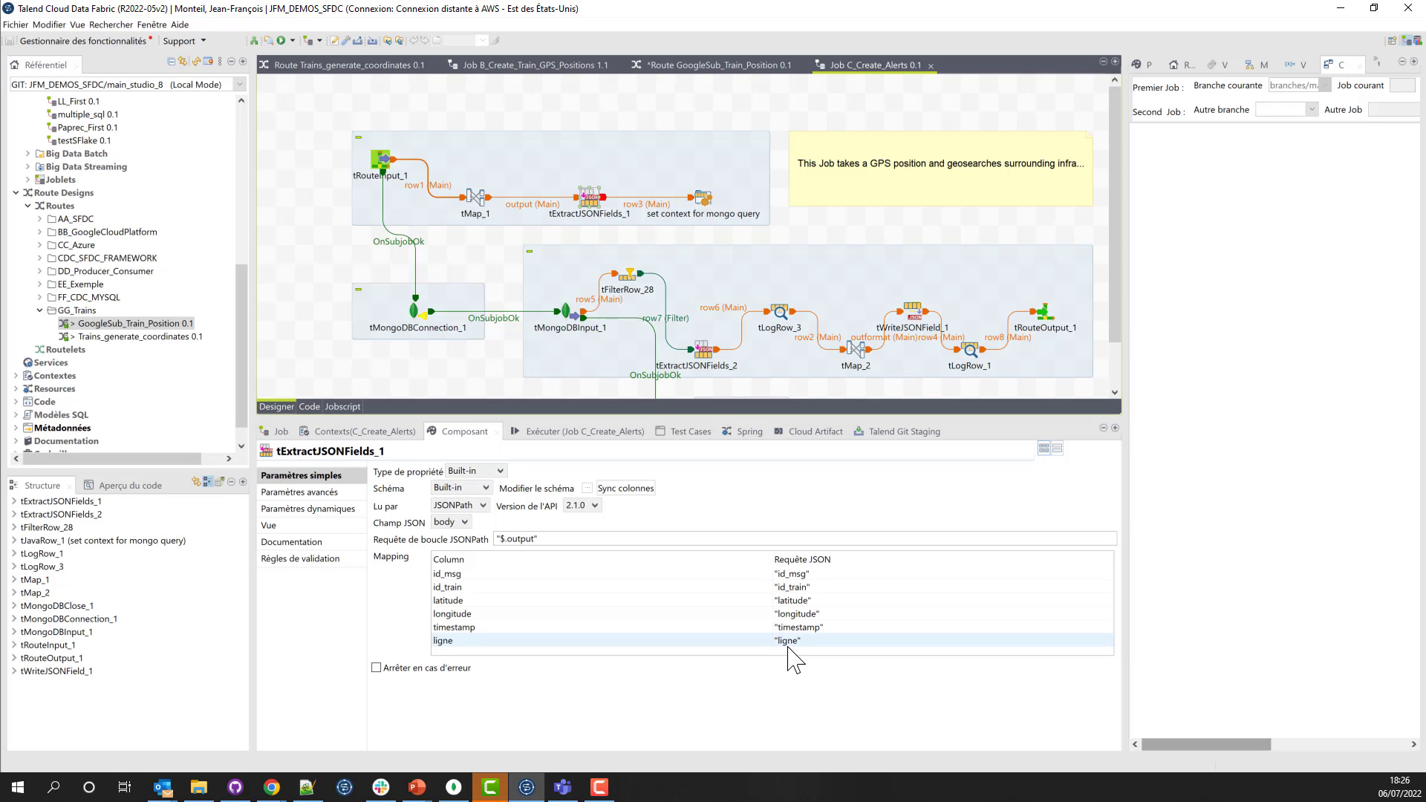
Review the Java code of "set context for mongo query" and the job's context variables.
left_click(701, 199)
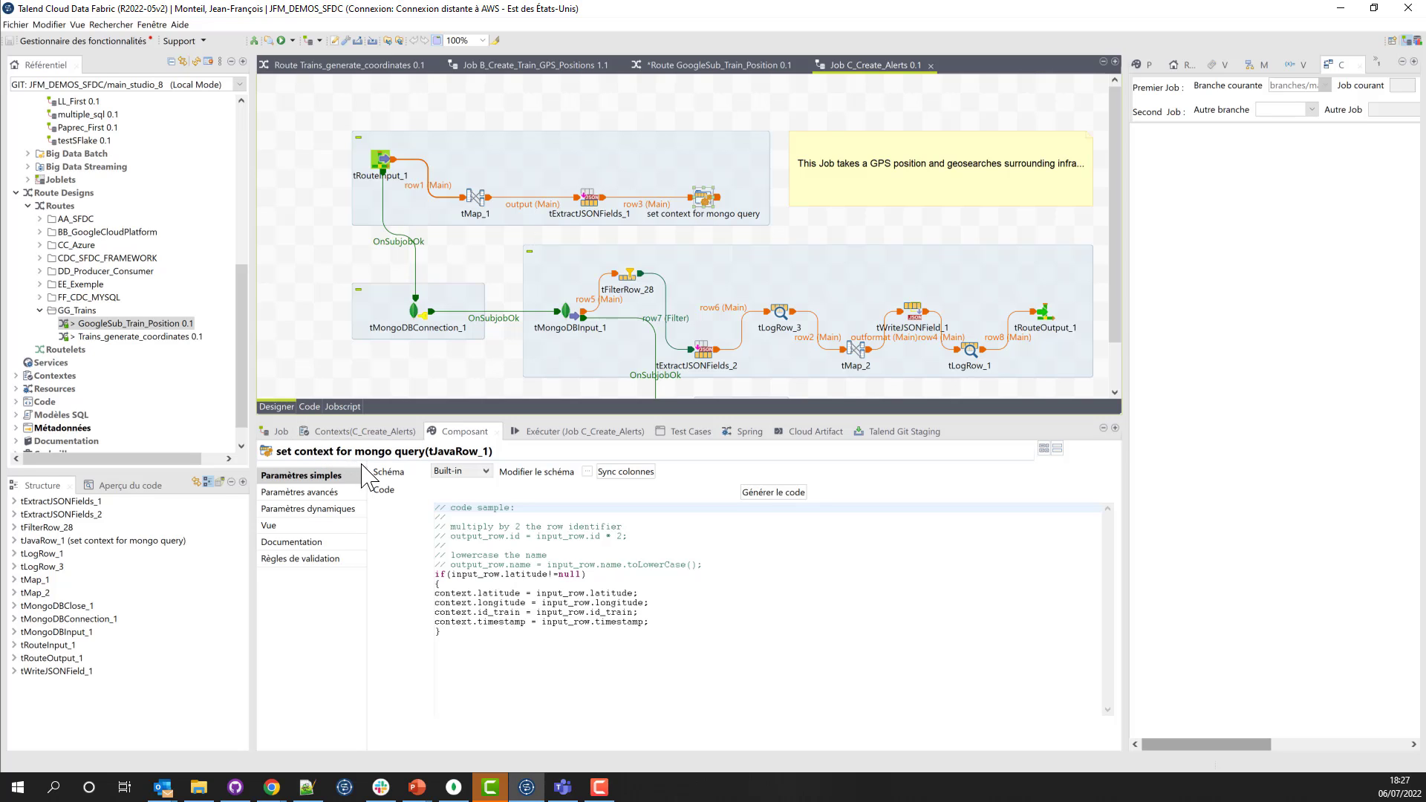
left_click(378, 432)
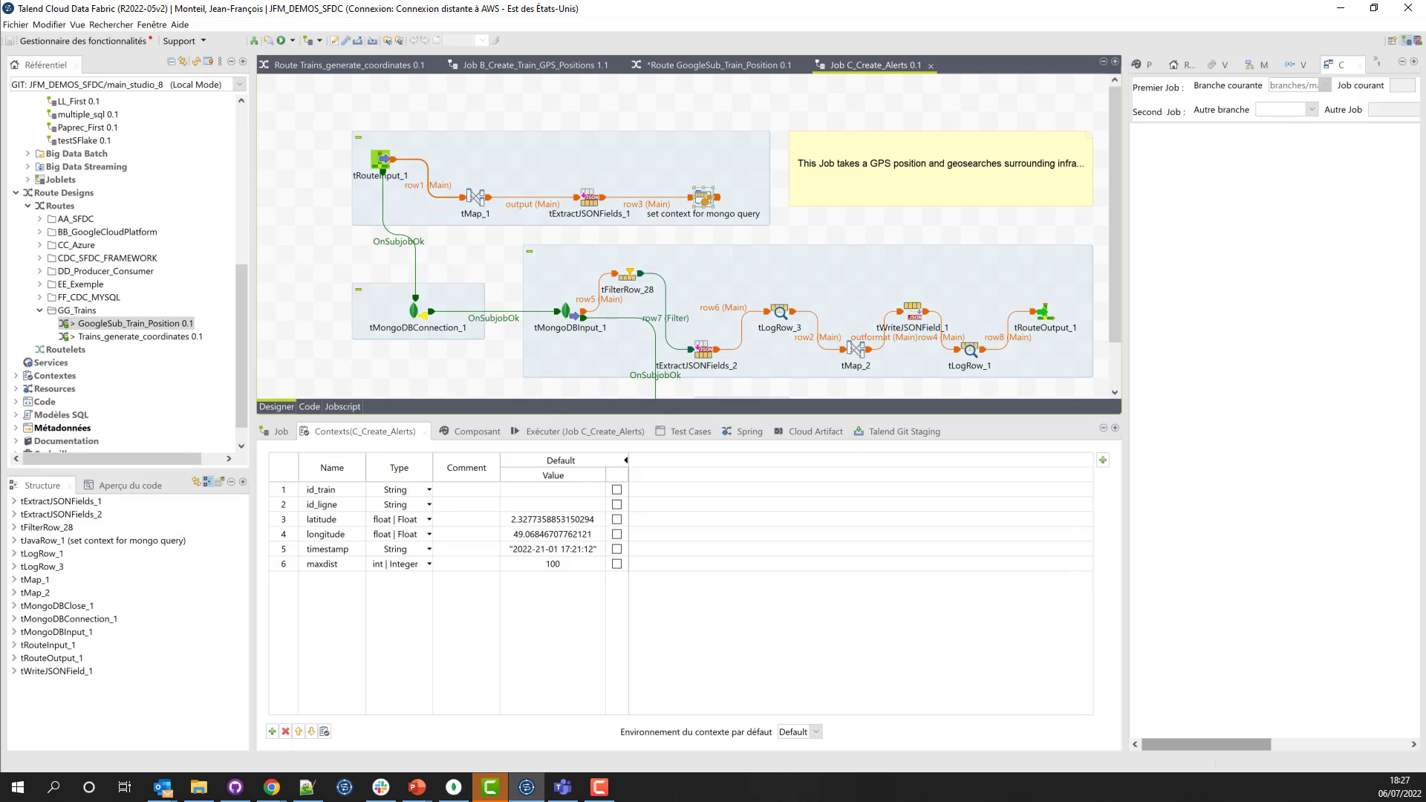
key("F6")
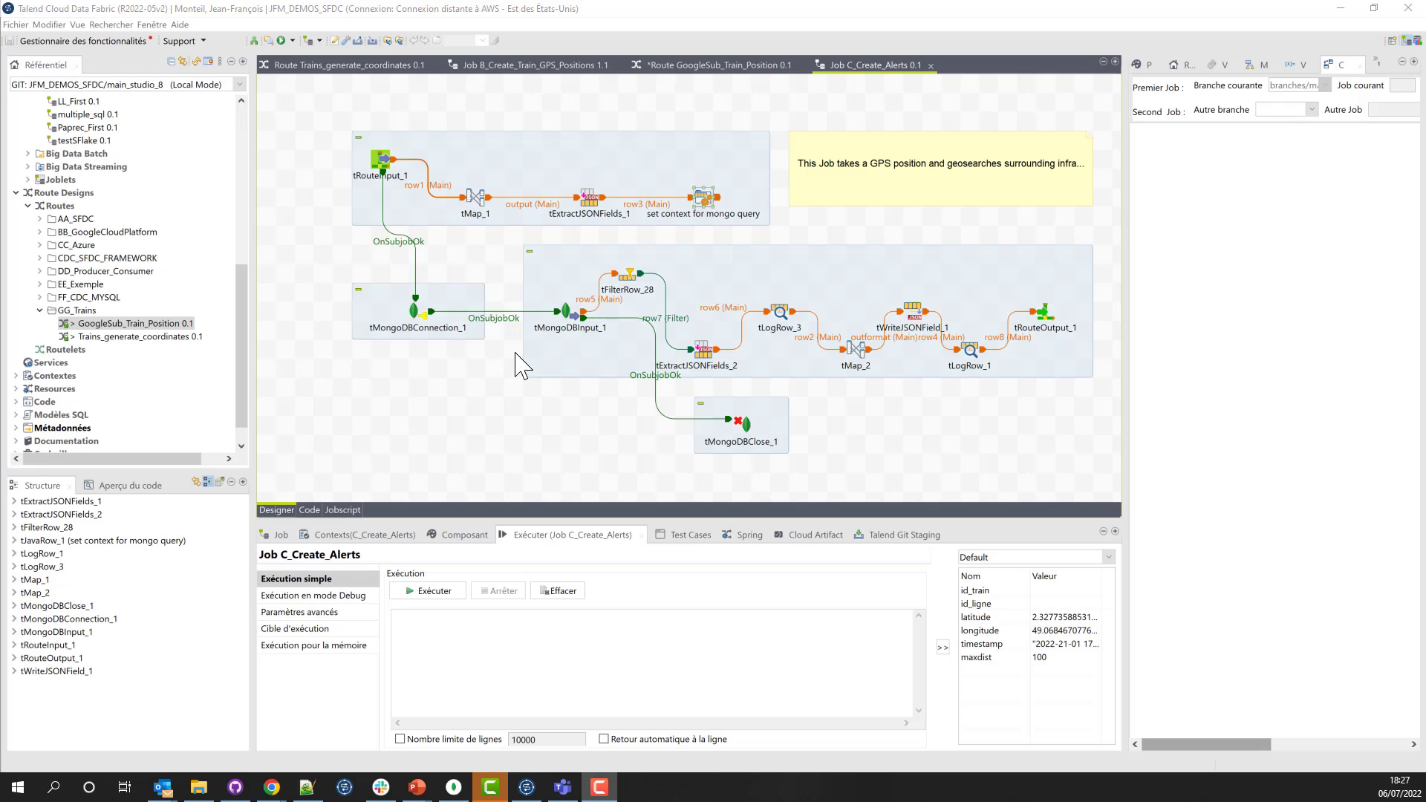
Review the tMongoDBConnection_1 settings and the collection, query and mapping of tMongoDBInput_1.
left_click(417, 312)
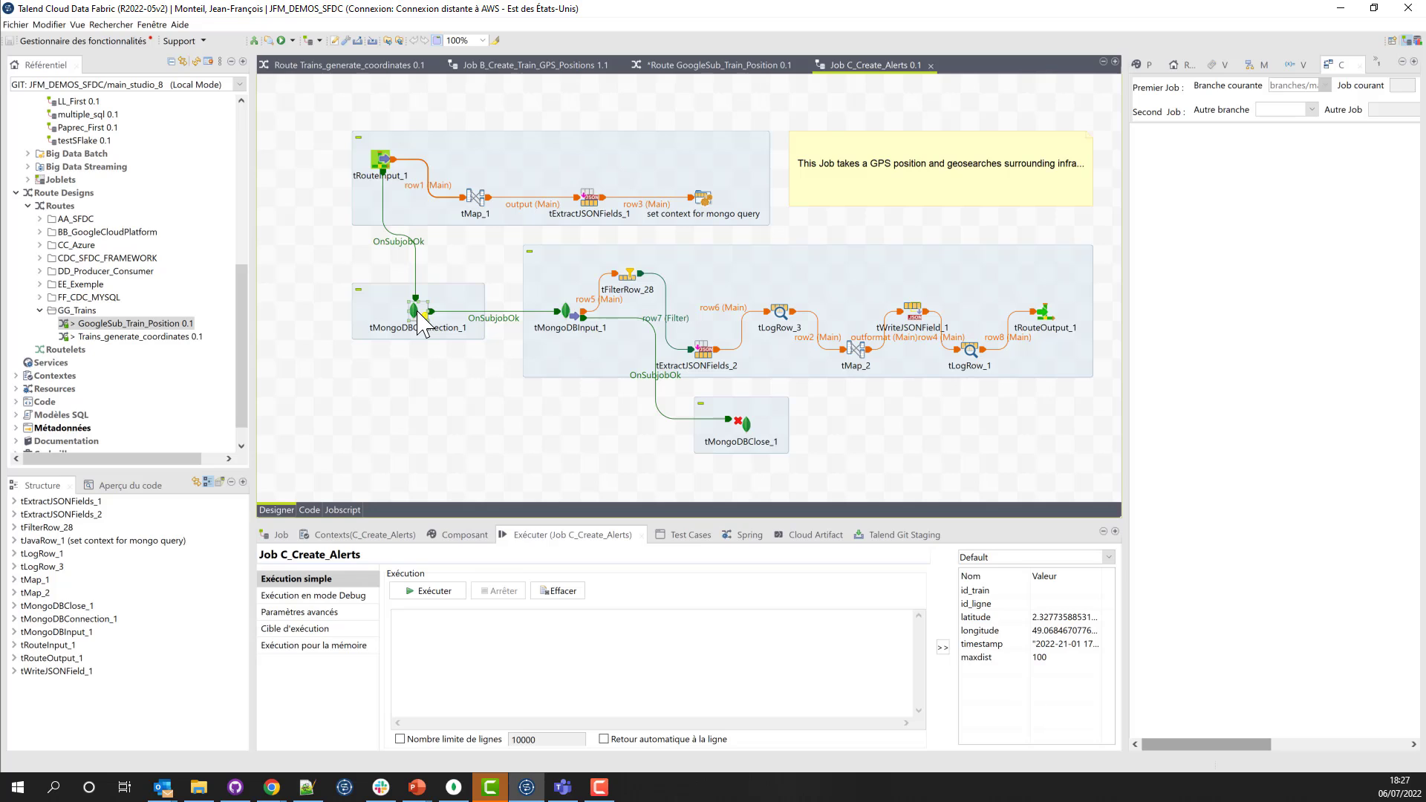
left_click(453, 533)
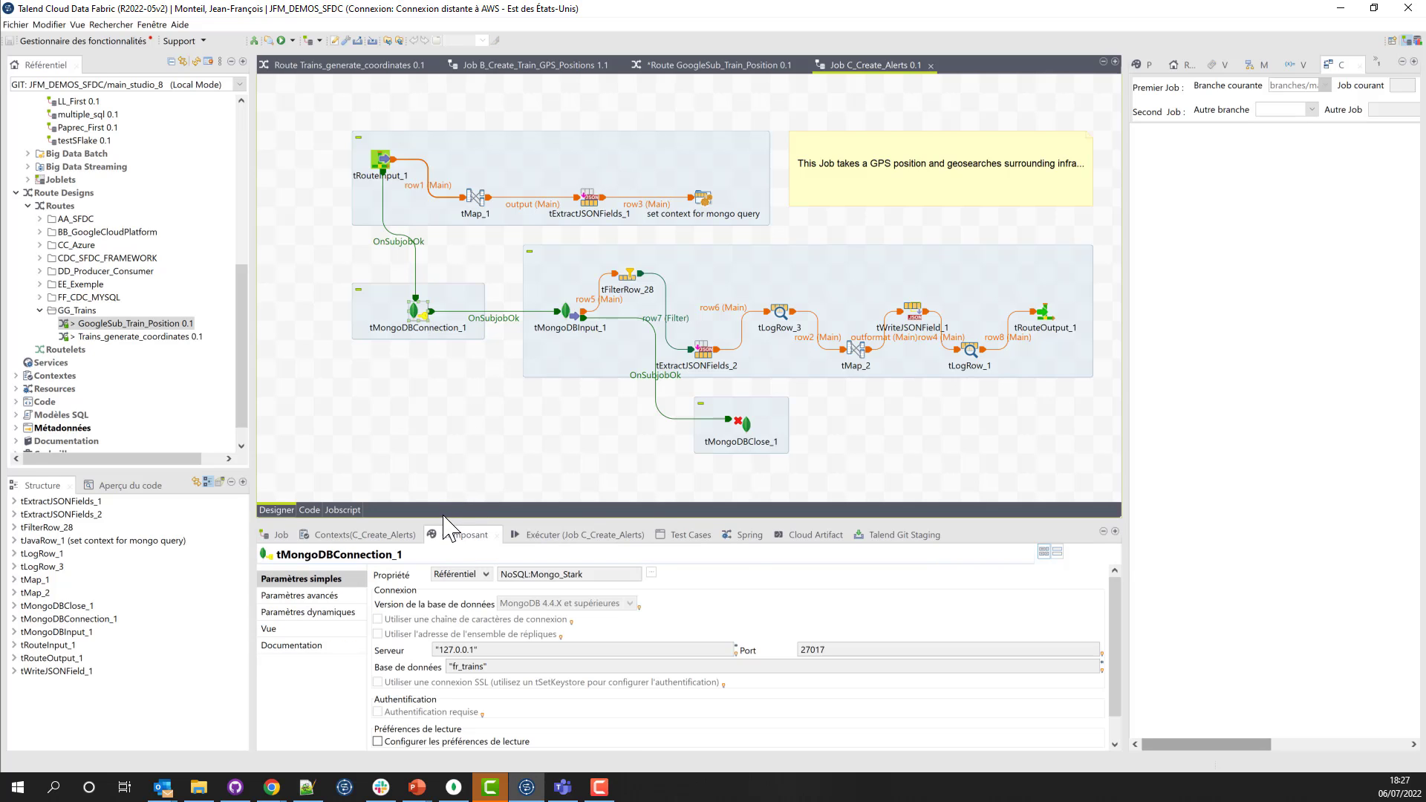
left_click(576, 330)
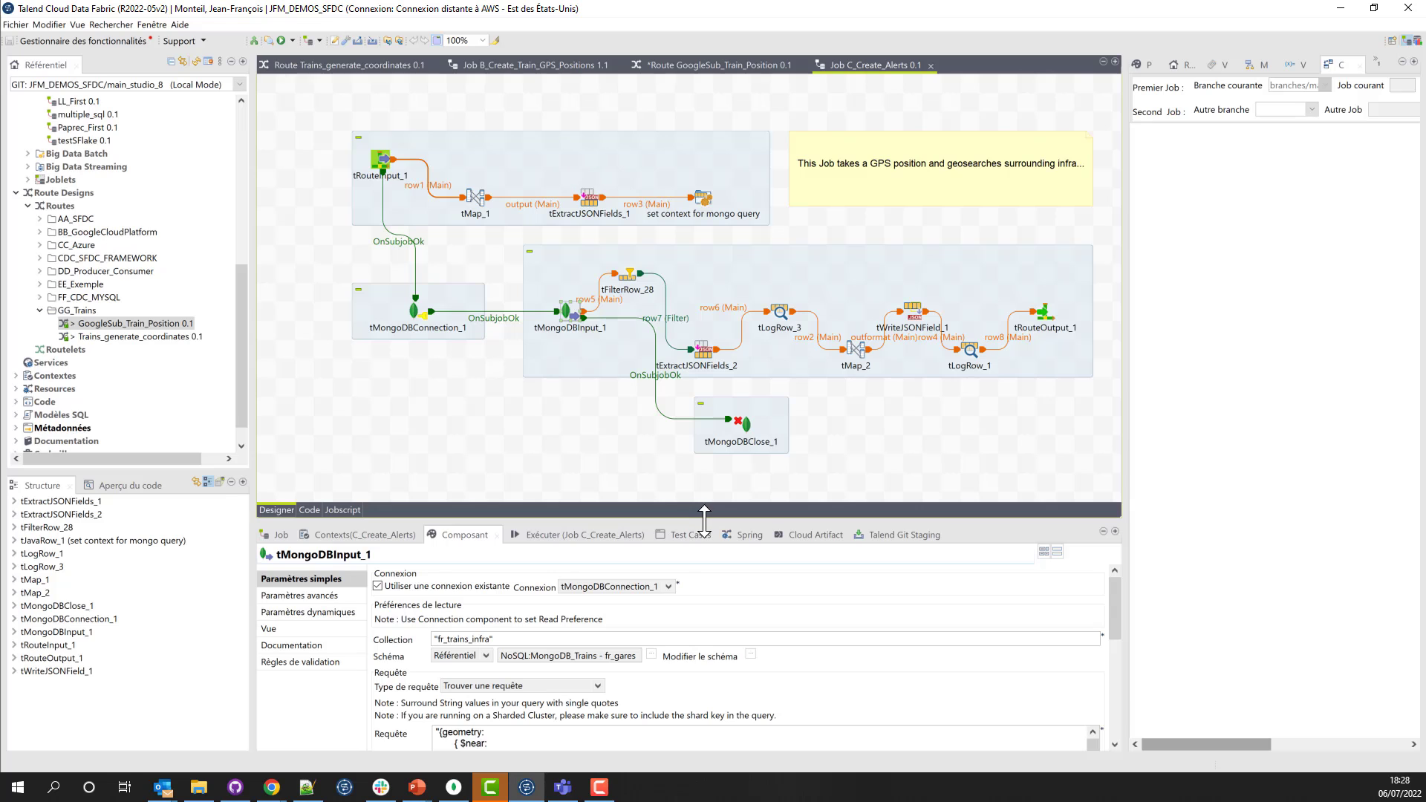
left_click_drag(705, 518, 704, 401)
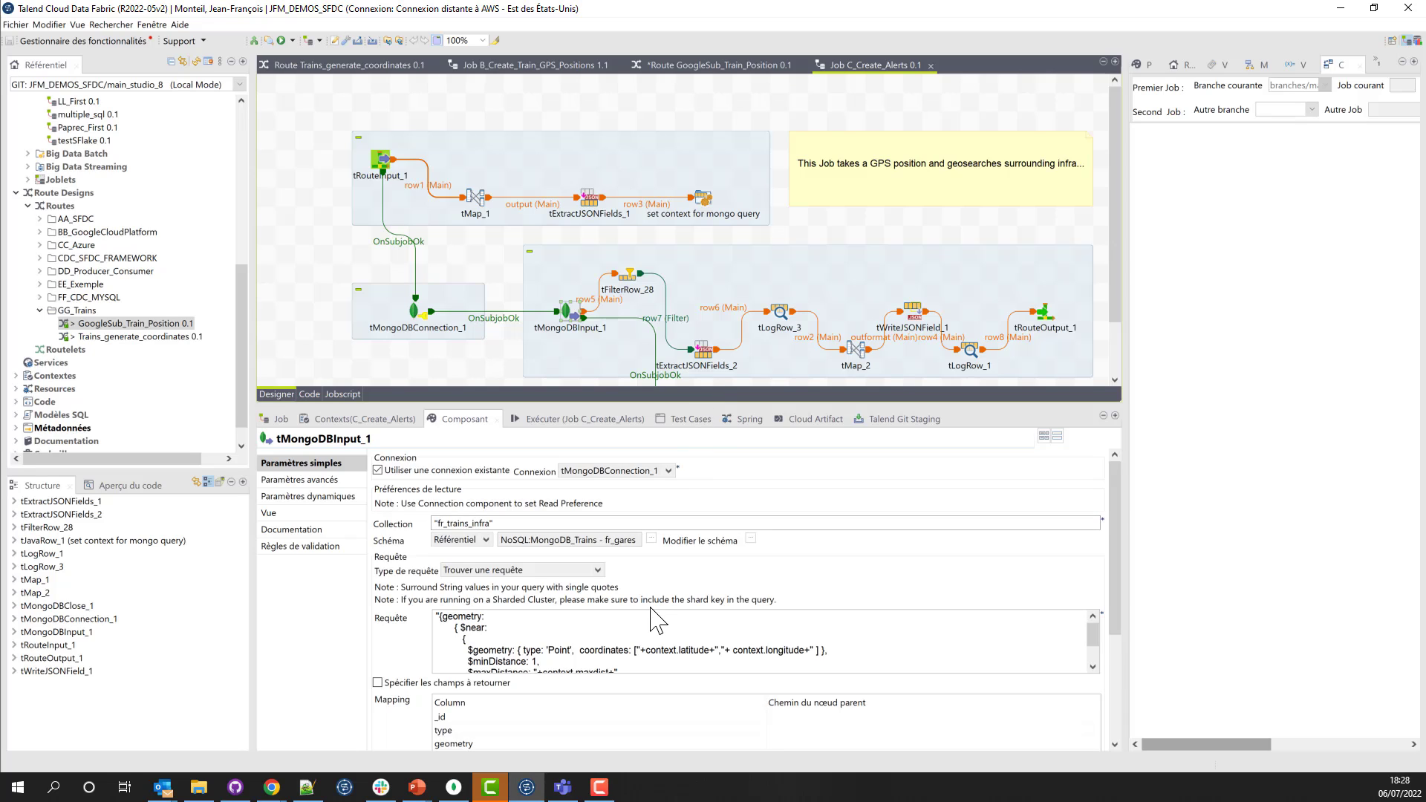
scroll(668, 550, "down", 1)
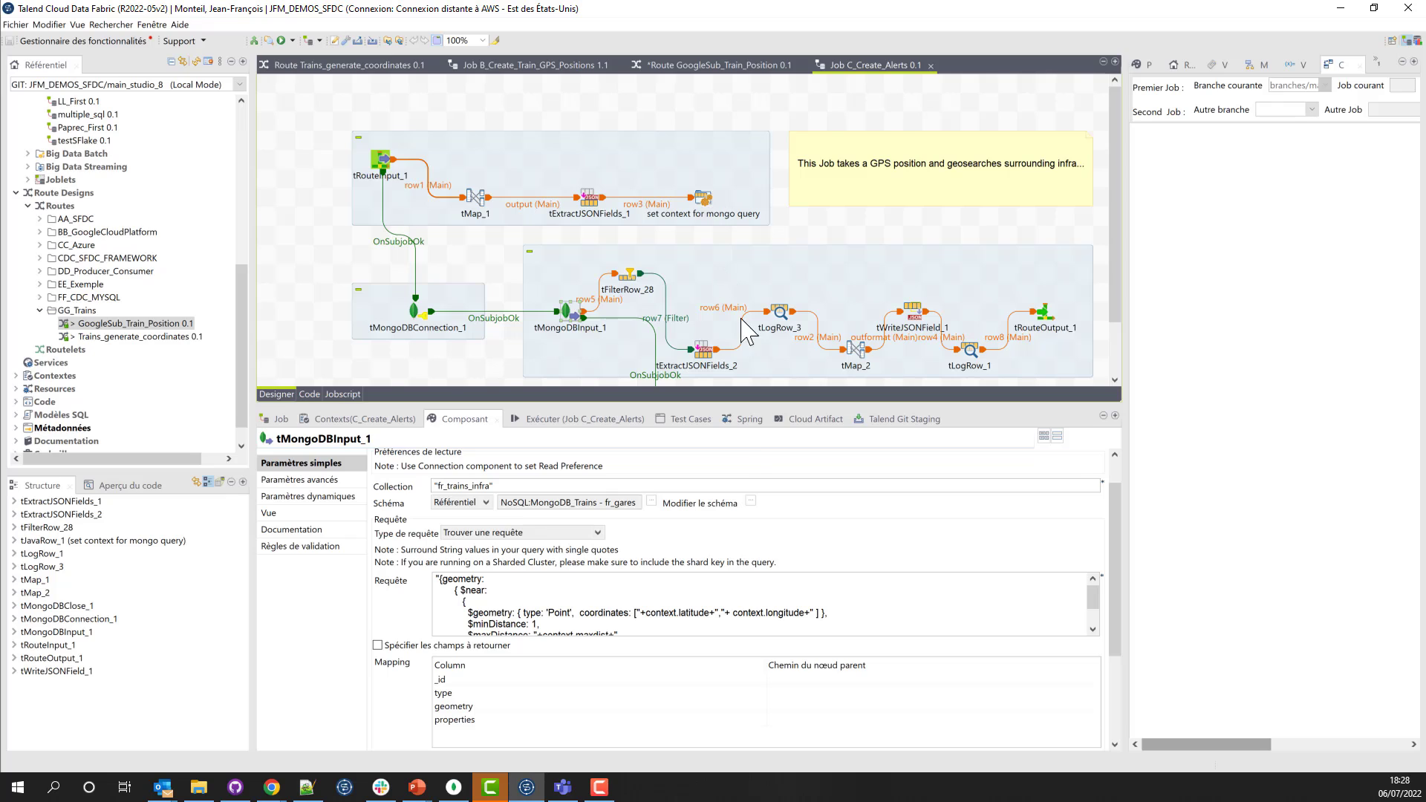
Examine tMongoDBInput_1's geospatial query, highlighting context.latitude, the $geometry line and the $maxDistance line.
left_click_drag(644, 614, 710, 617)
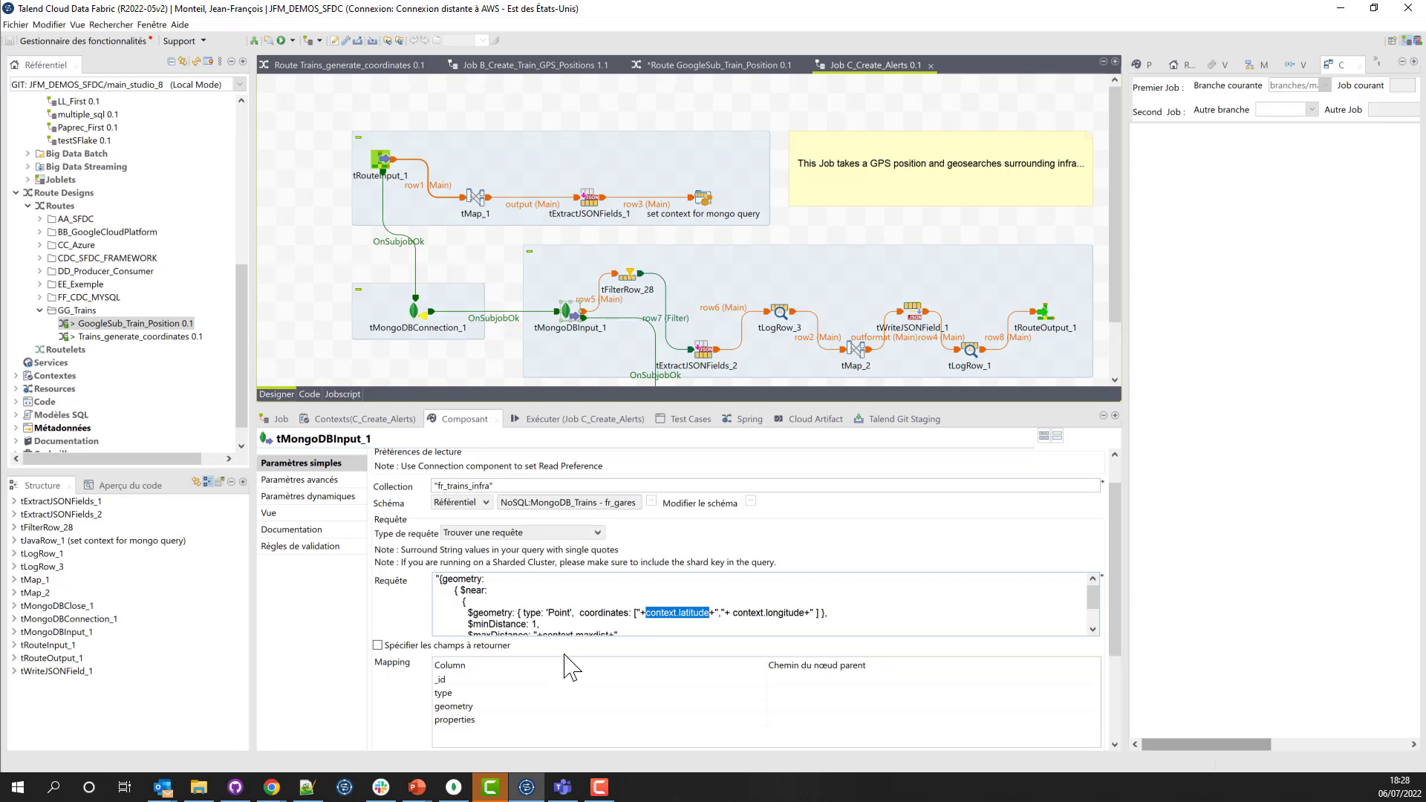
left_click(1092, 629)
left_click(1091, 629)
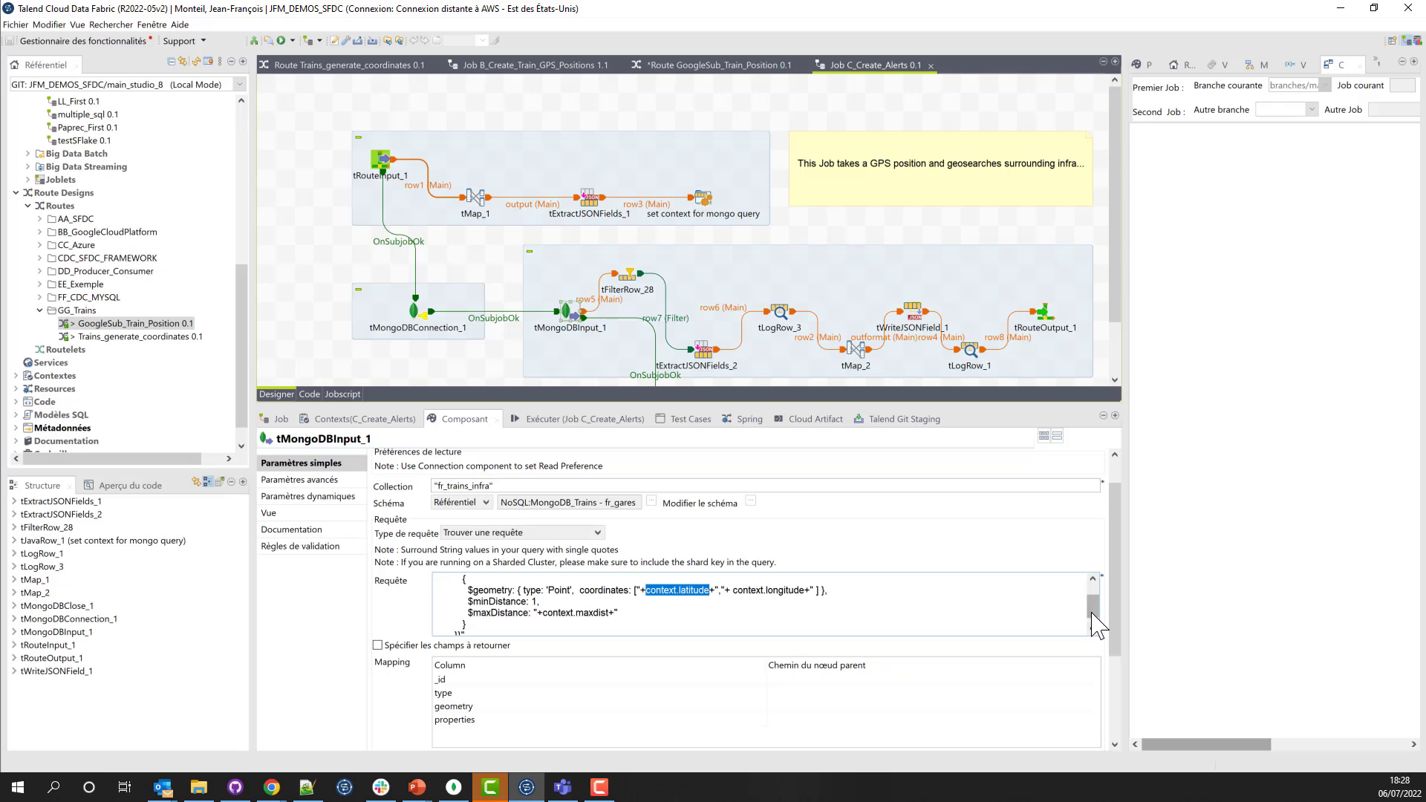
scroll(1093, 615, "up", 2)
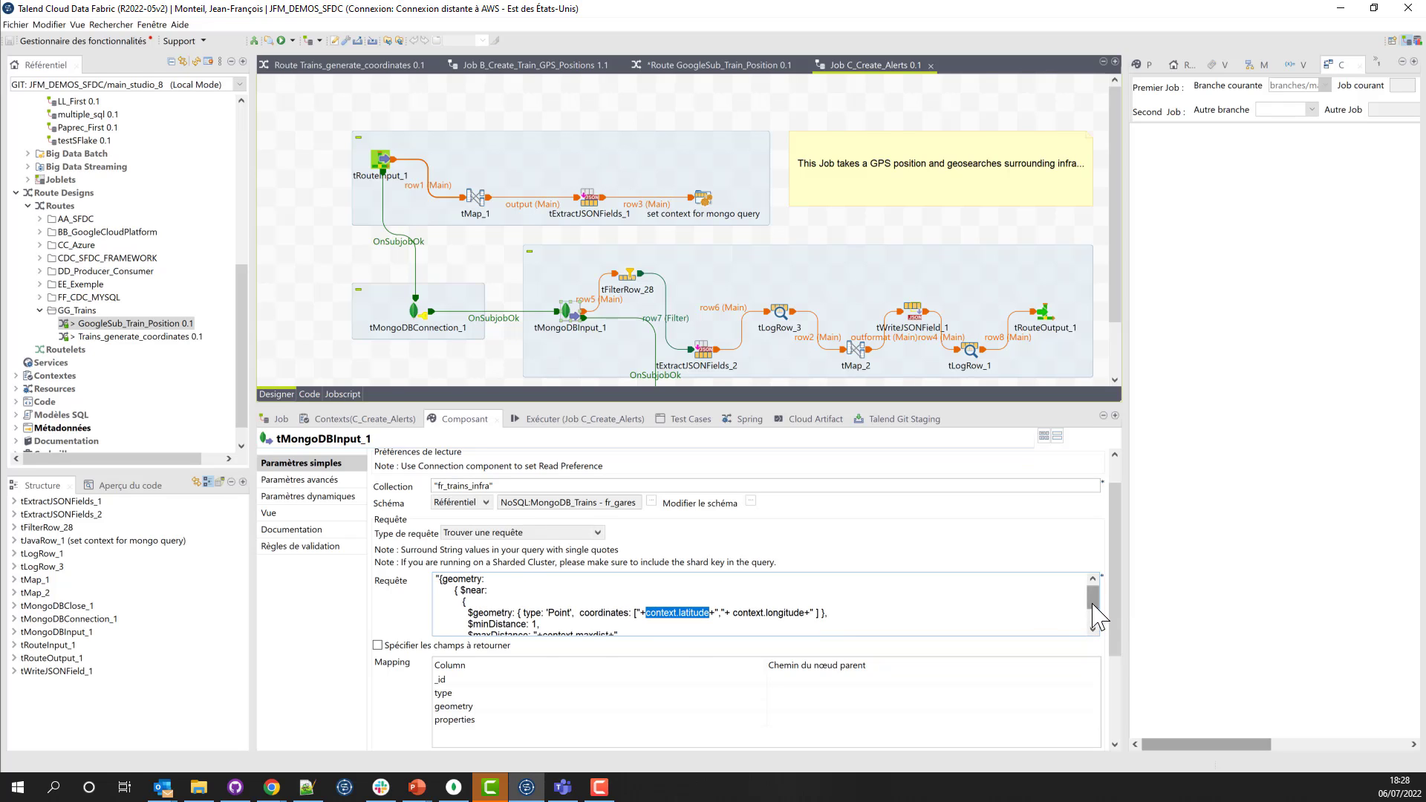
left_click_drag(487, 590, 459, 591)
left_click_drag(465, 613, 838, 616)
left_click(834, 616)
scroll(834, 617, "down", 1)
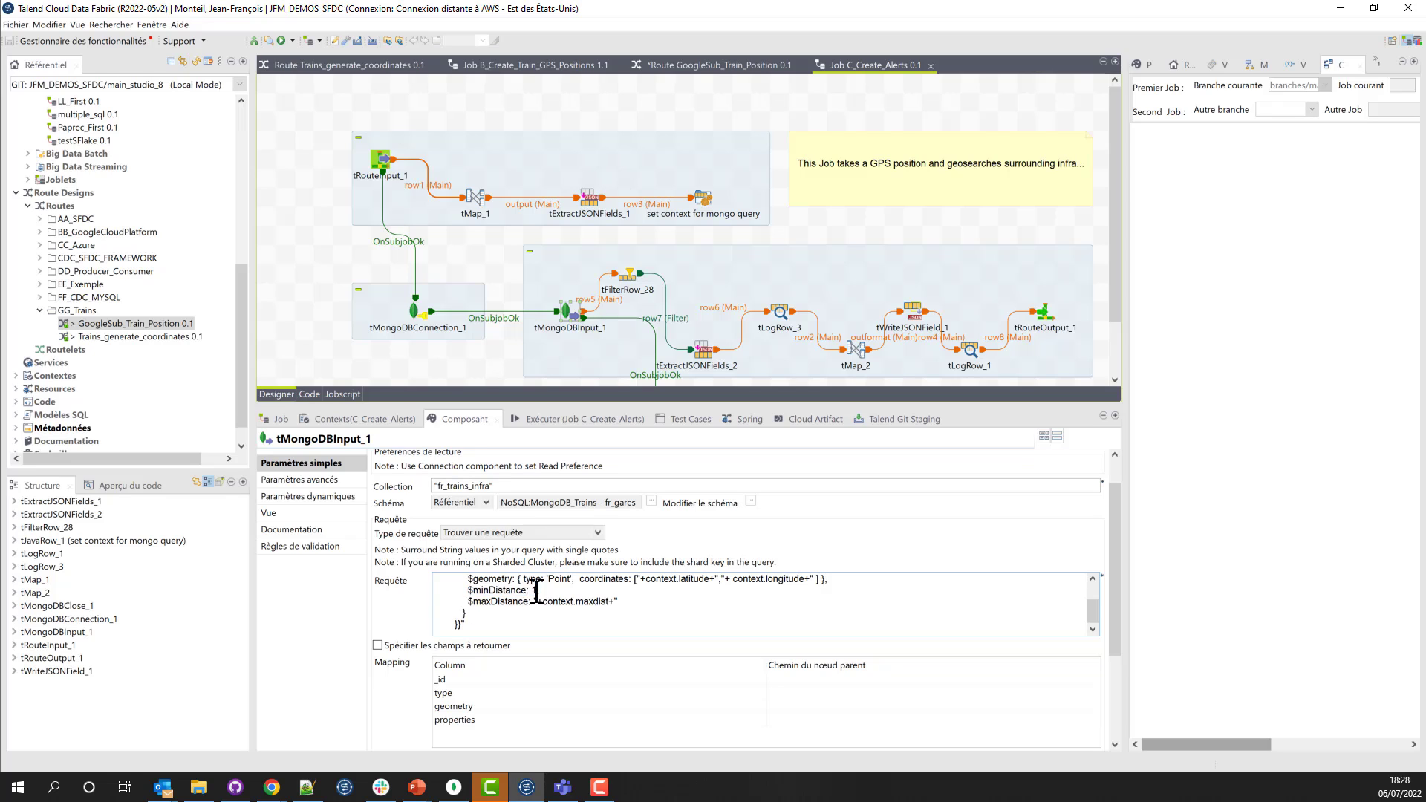
left_click_drag(630, 601, 466, 605)
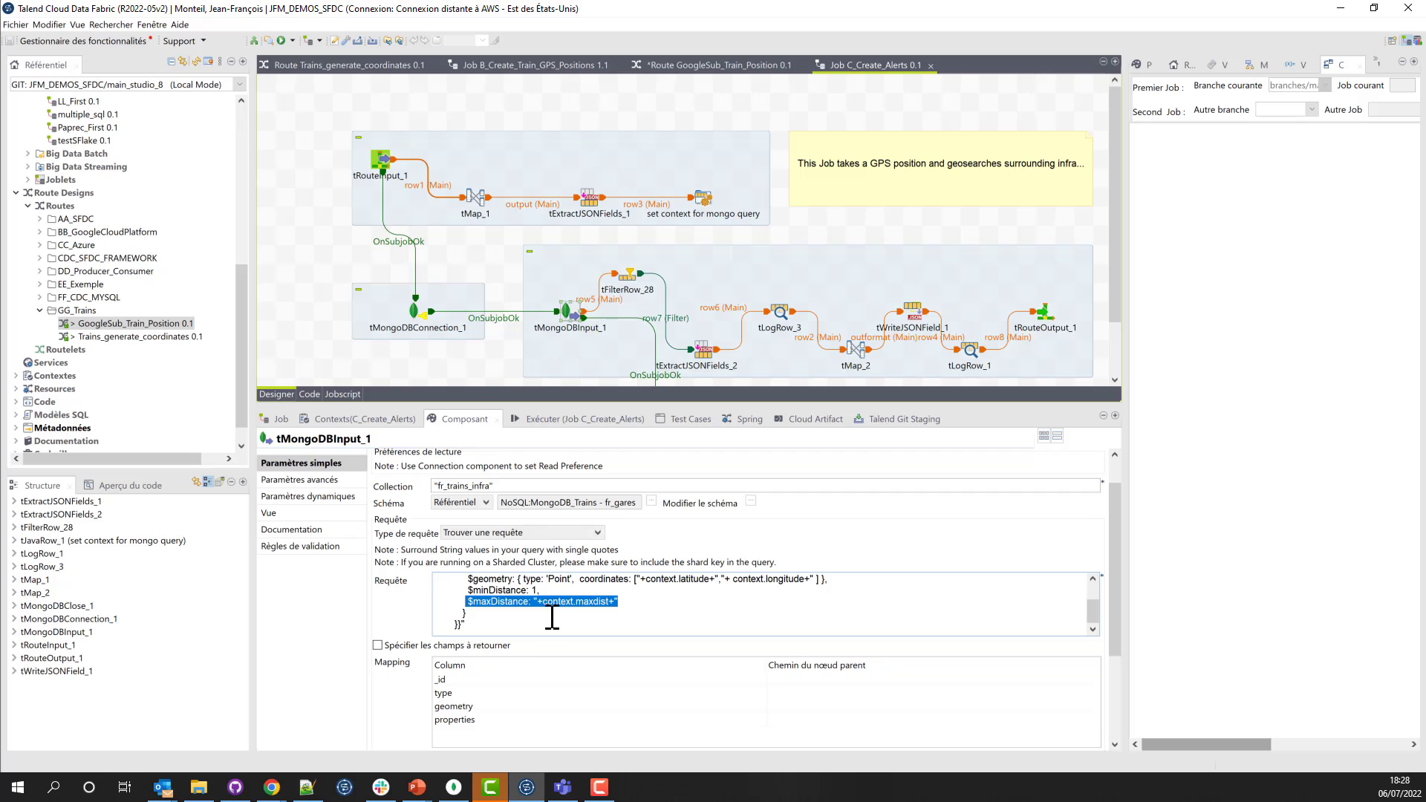
scroll(548, 627, "up", 1)
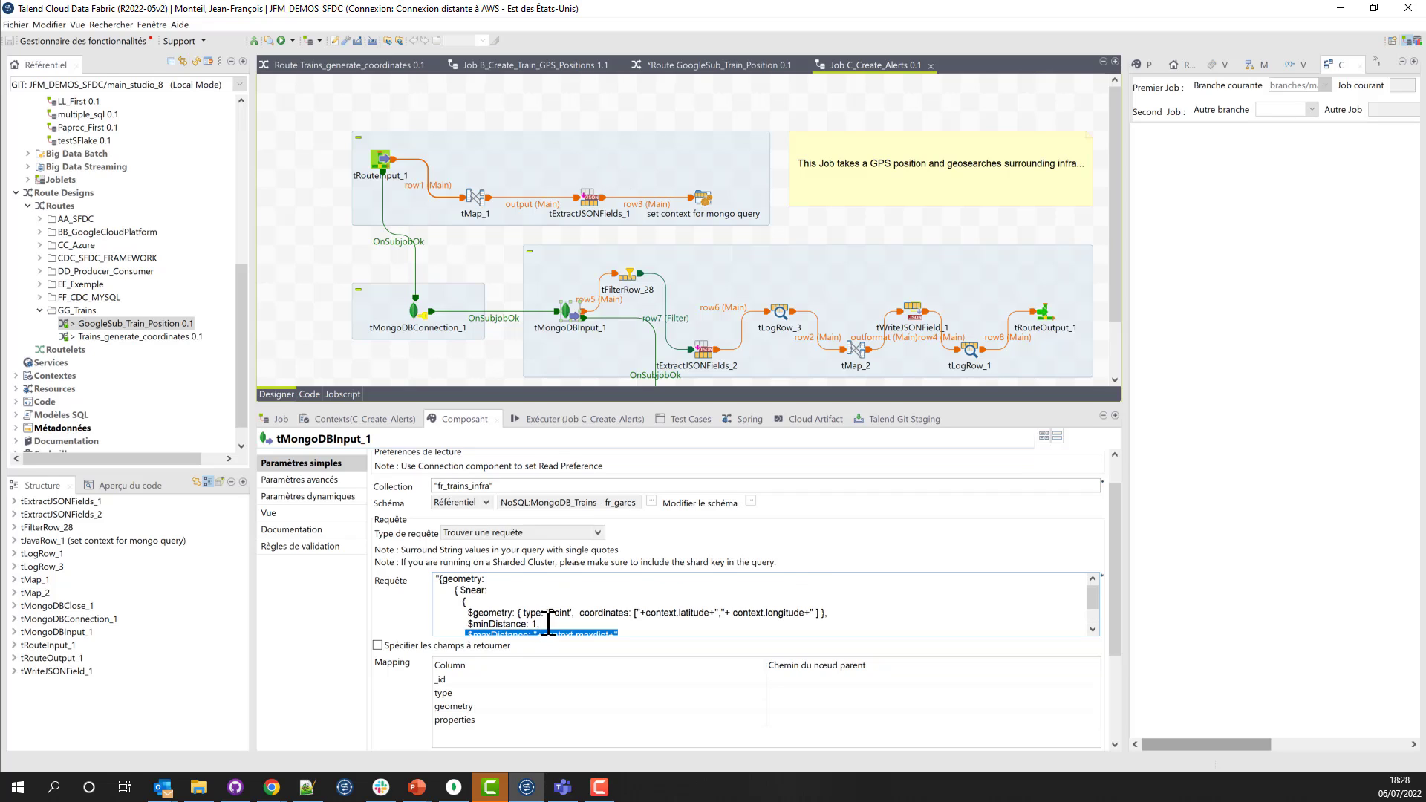
Check the maxdist context variable of the job and return to the tMongoDBInput_1 query.
left_click(364, 419)
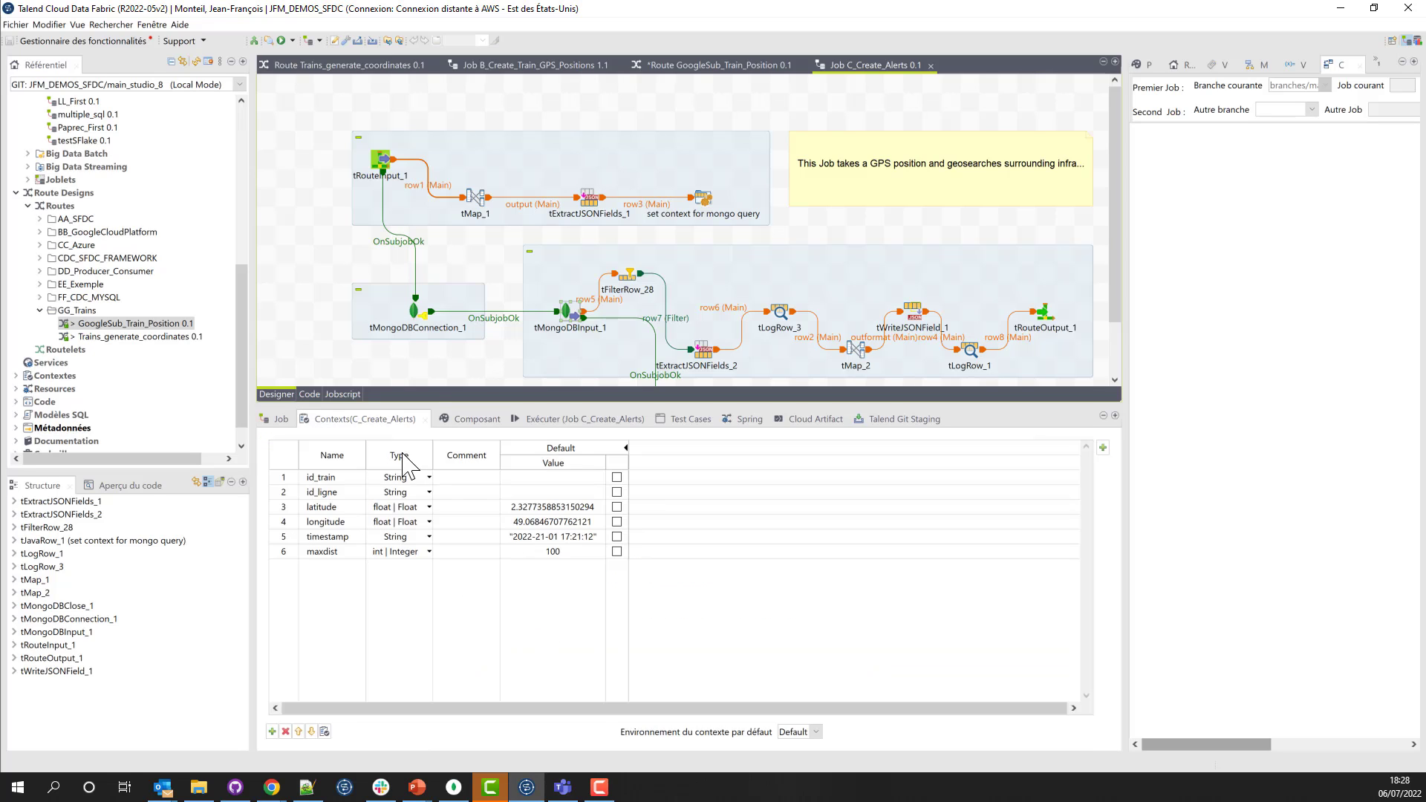
left_click(465, 421)
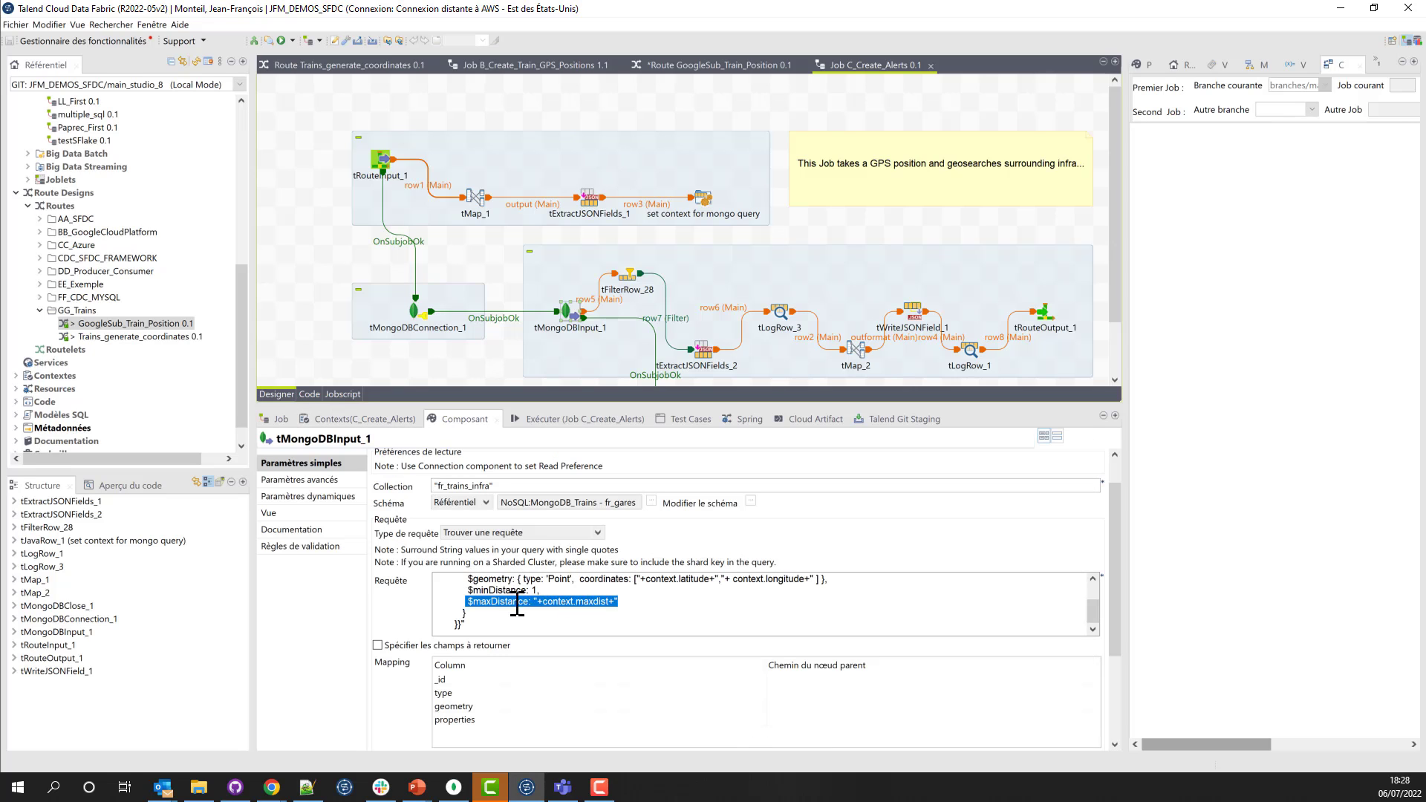
scroll(509, 610, "up", 1)
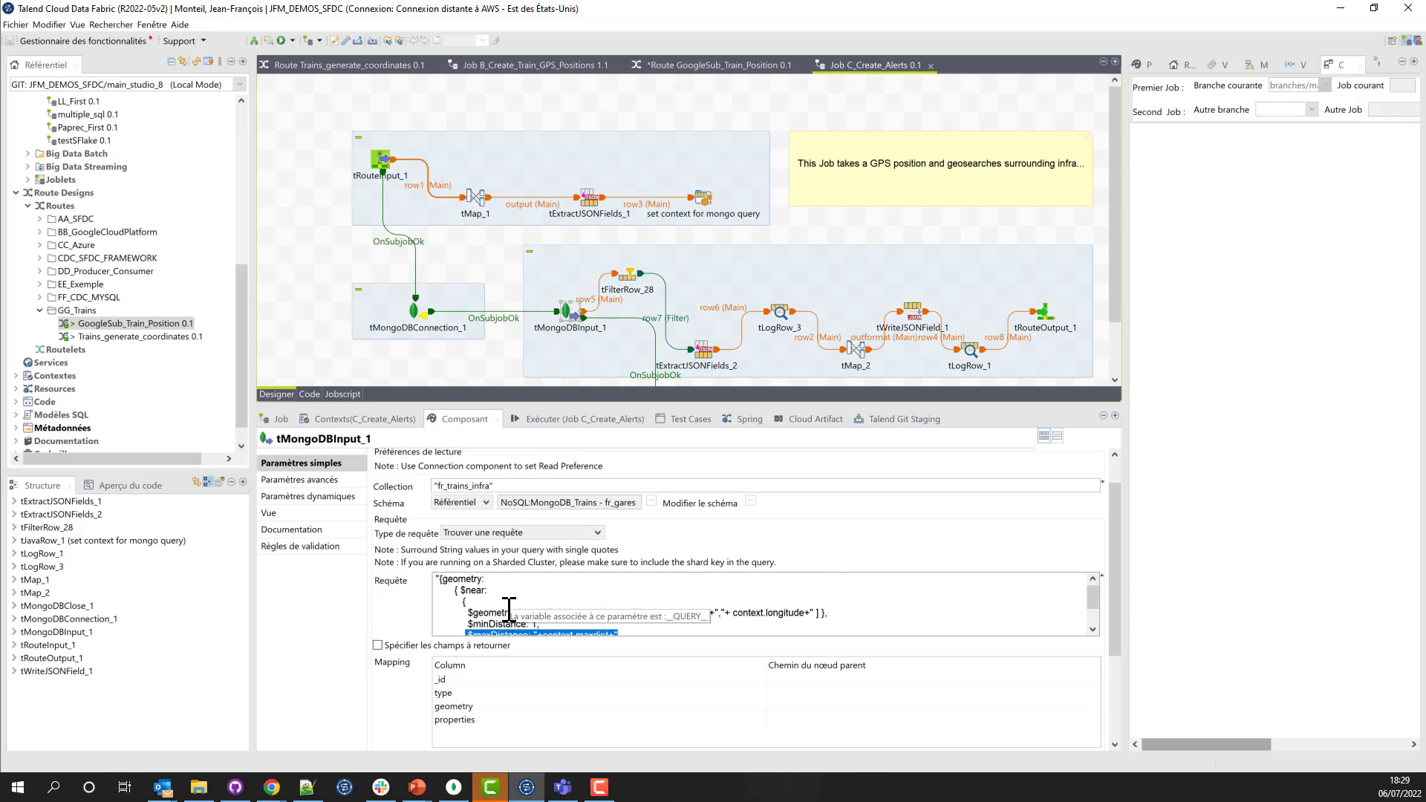
Review tMongoDBInput_1's geospatial query and highlight context.latitude and context.longitude in the $geometry coordinates.
scroll(509, 611, "down", 1)
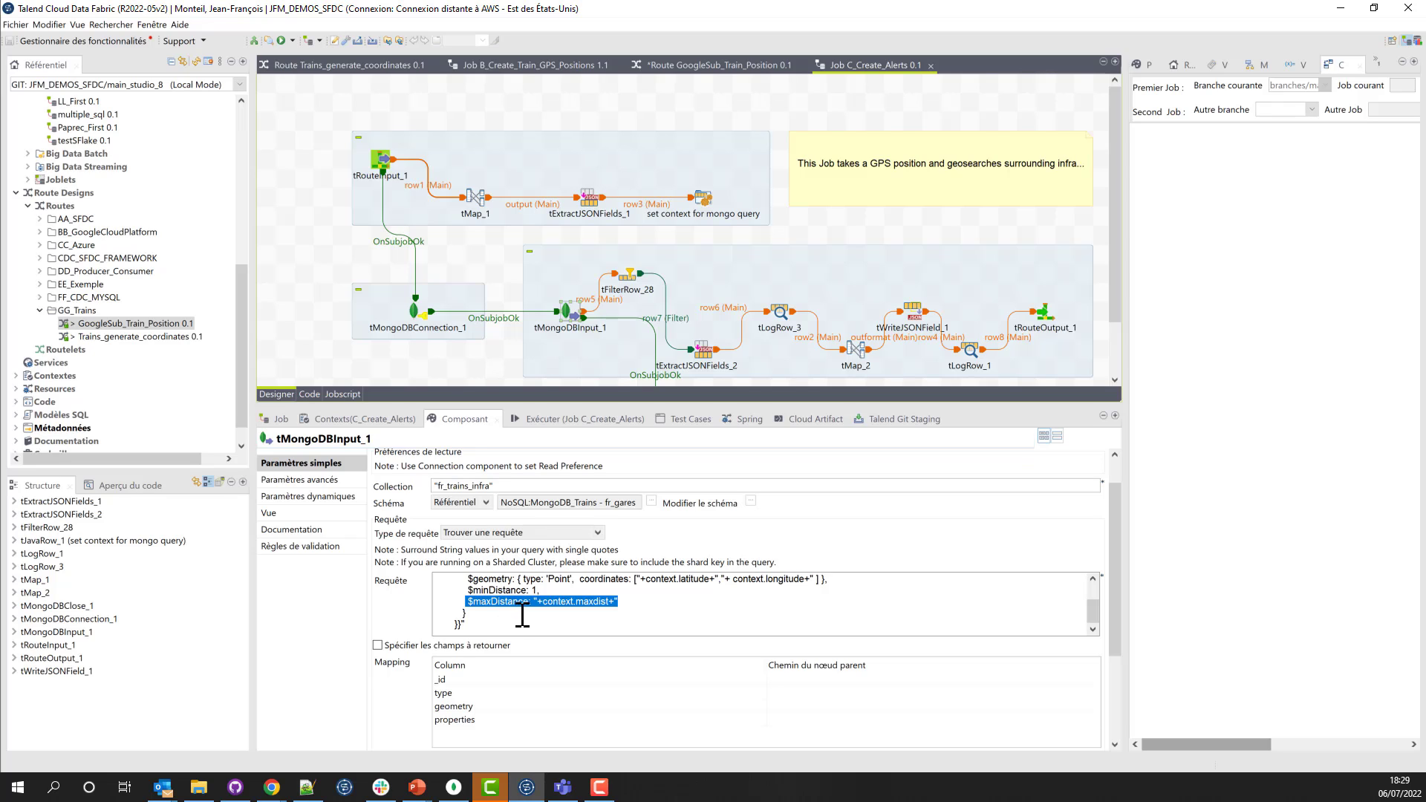
scroll(522, 615, "up", 1)
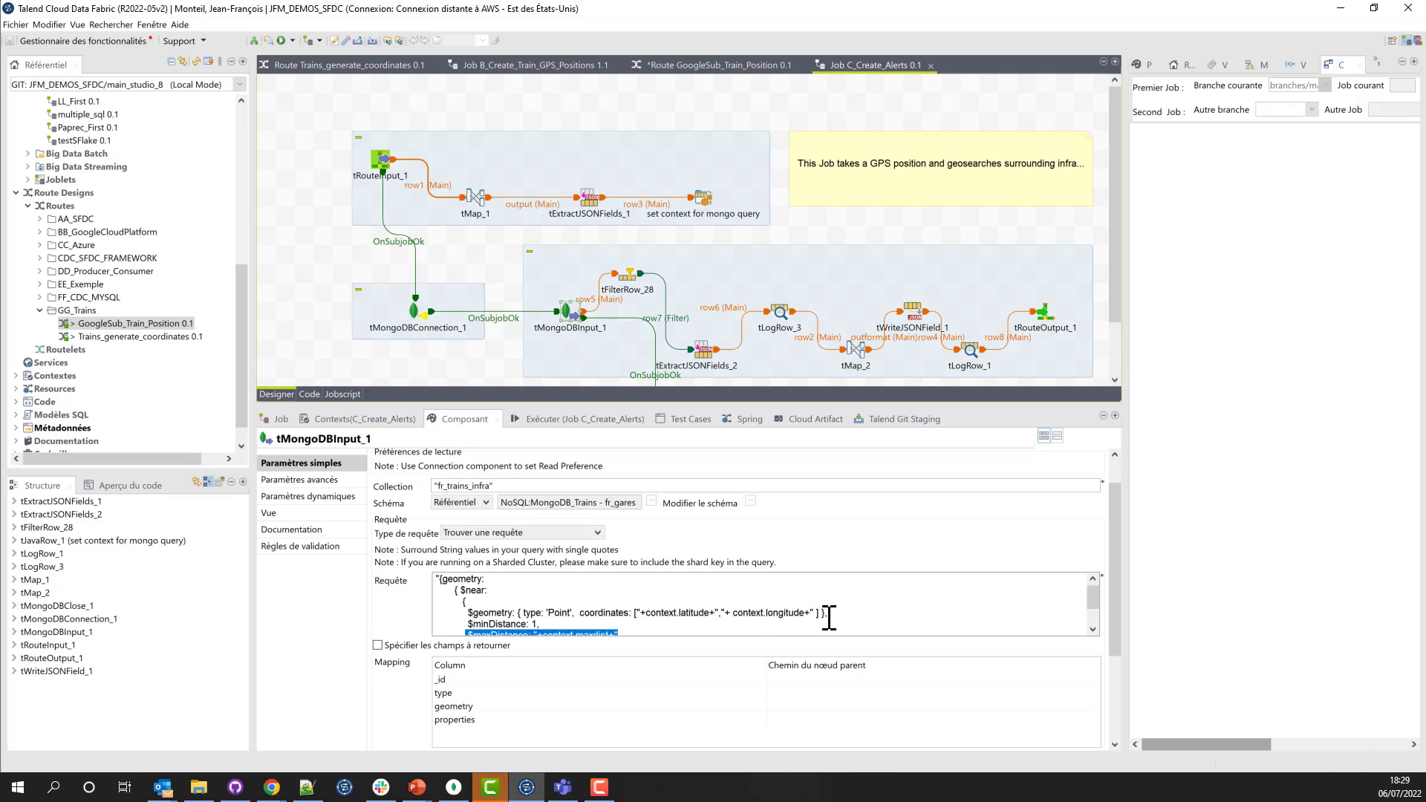
left_click_drag(806, 614, 650, 614)
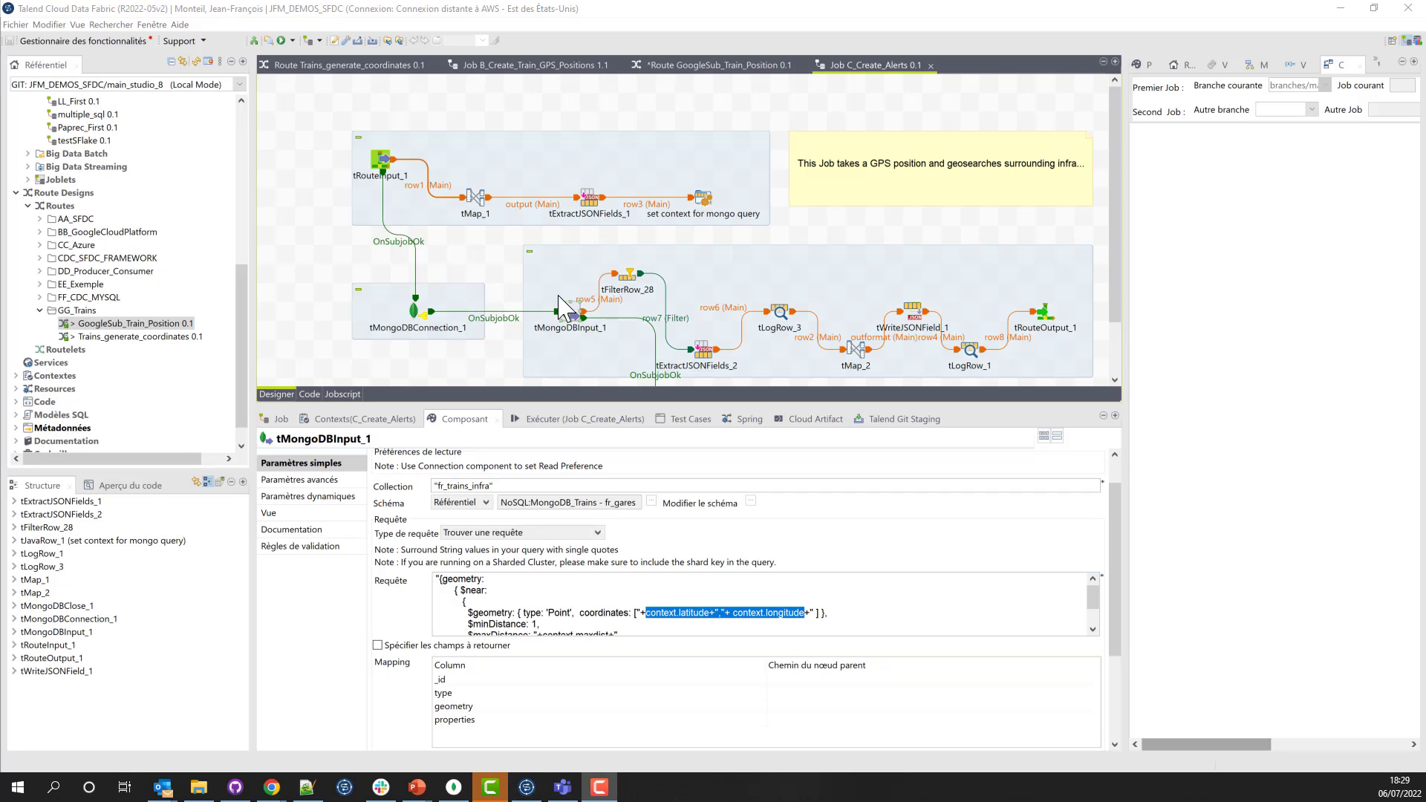
Review tExtractJSONFields_2's mapping of the properties field to station, town, position and obstacle columns, and select tLogRow_3.
scroll(605, 338, "down", 1)
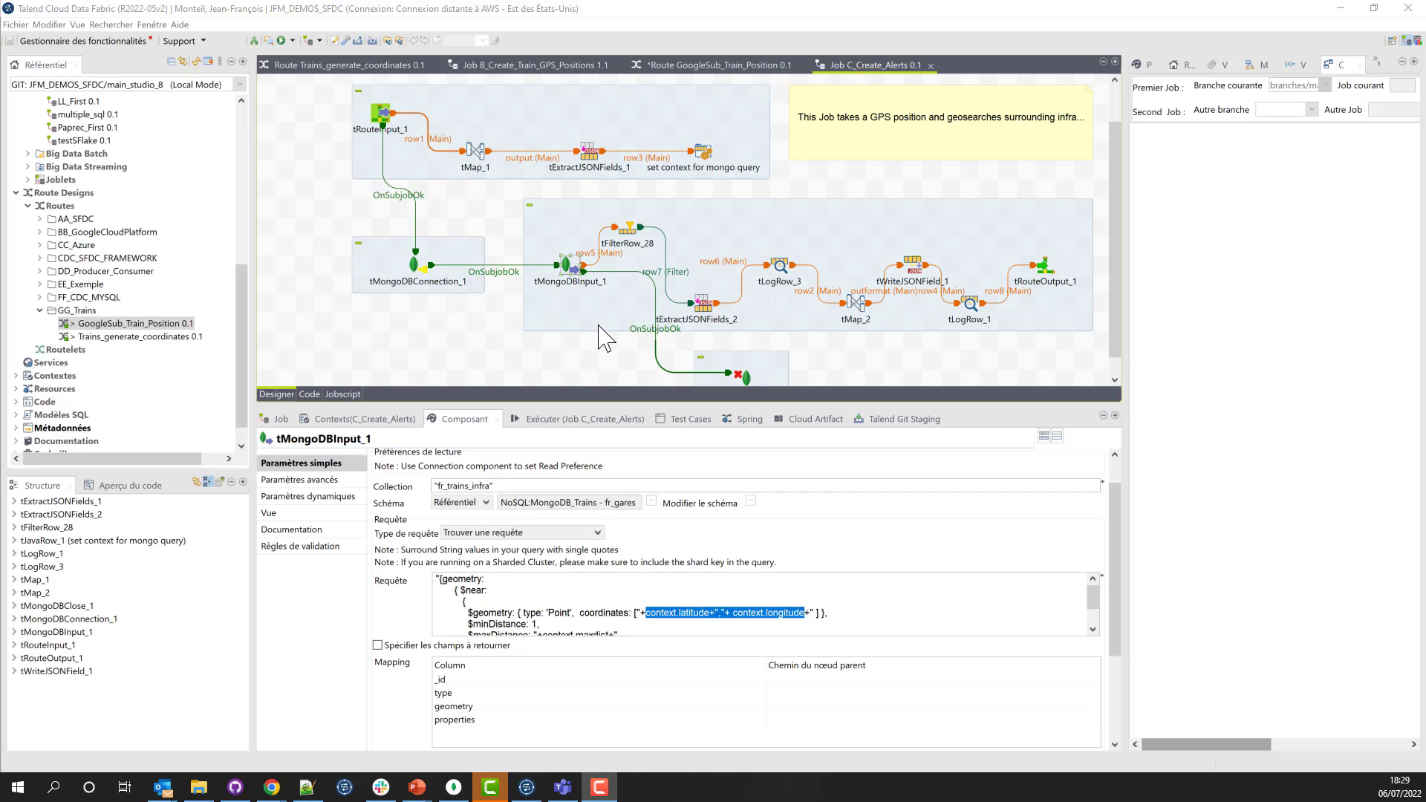
scroll(605, 338, "down", 1)
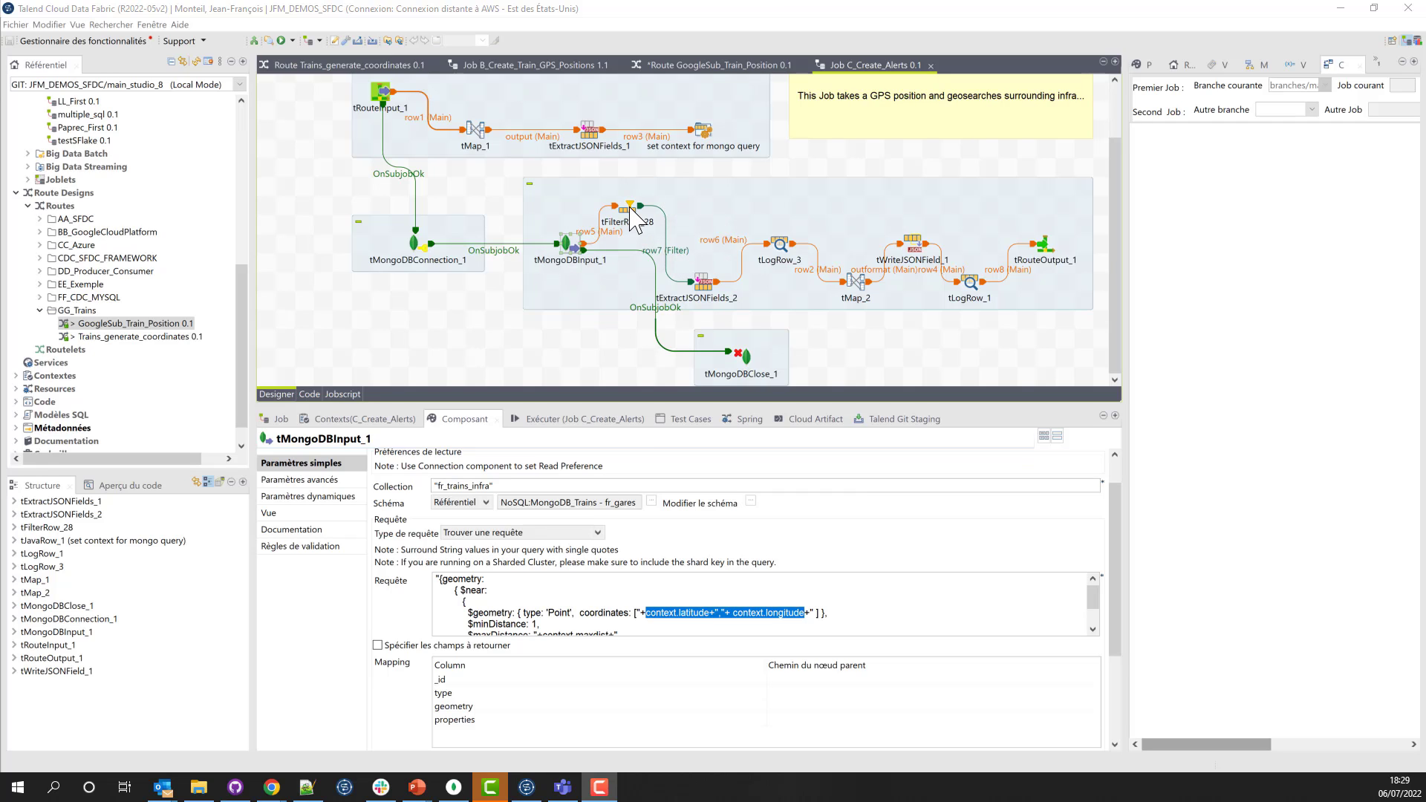
left_click(707, 285)
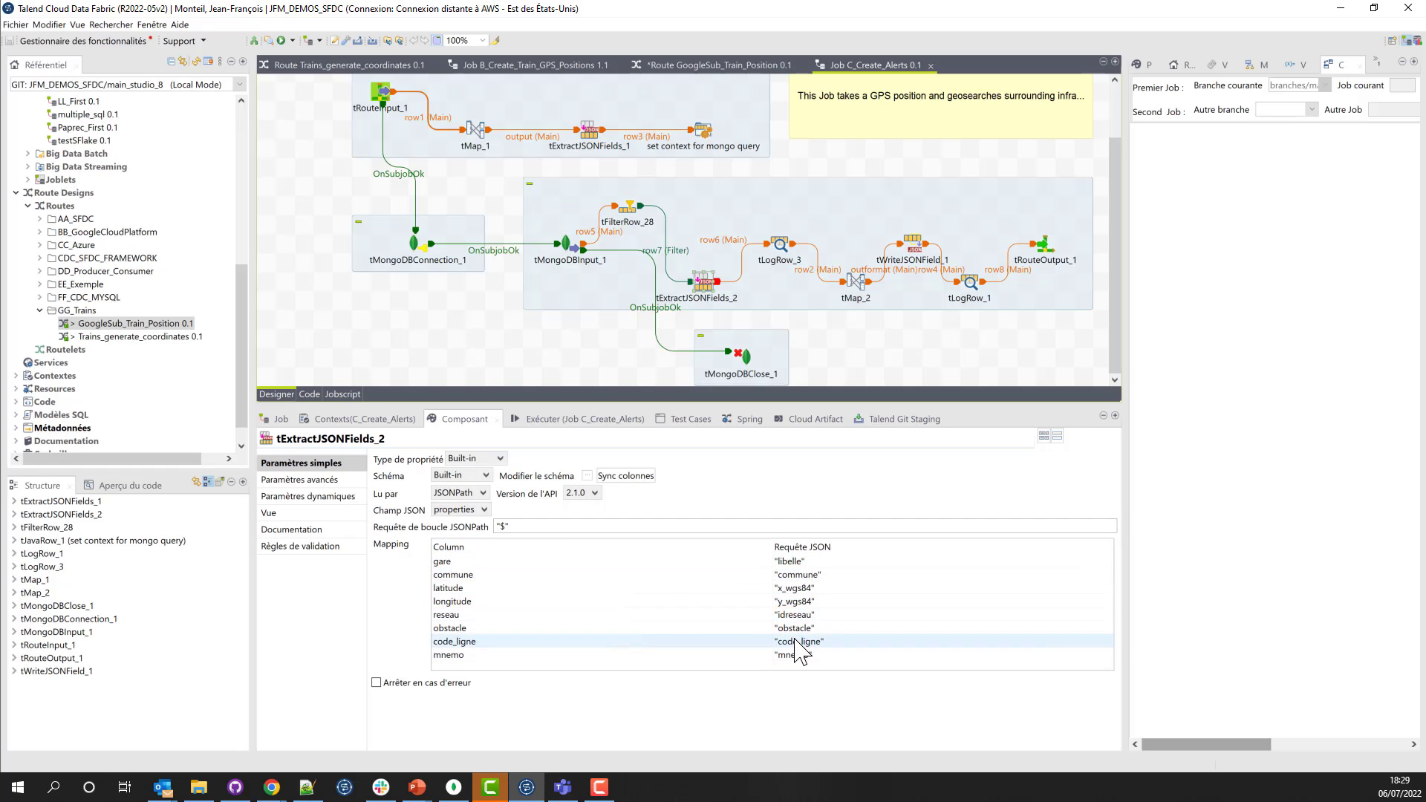
left_click(780, 245)
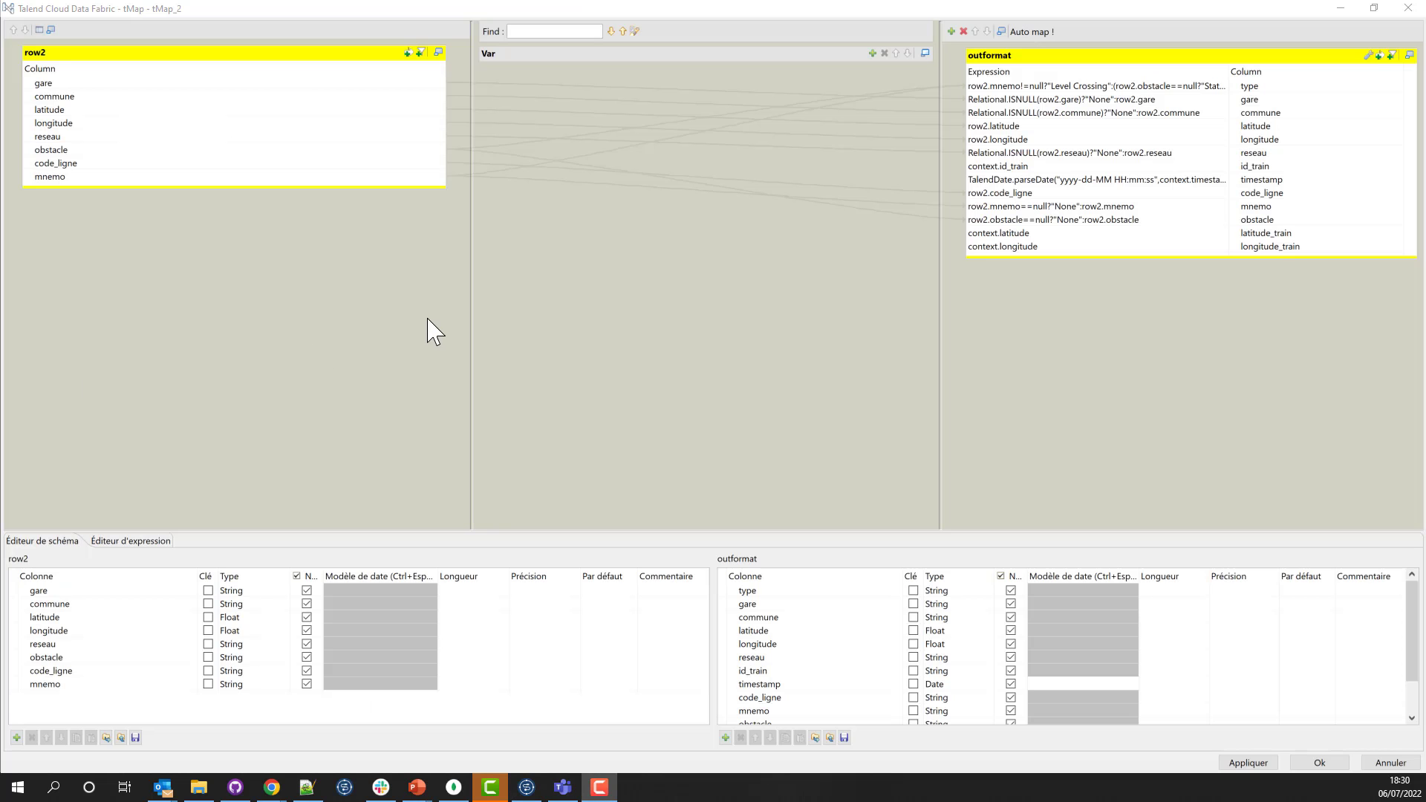
Examine tMap_2's mapping from row2 to outformat, including the type expression, and close the map editor.
left_click(1373, 9)
left_click_drag(973, 119, 918, 173)
double_click(918, 172)
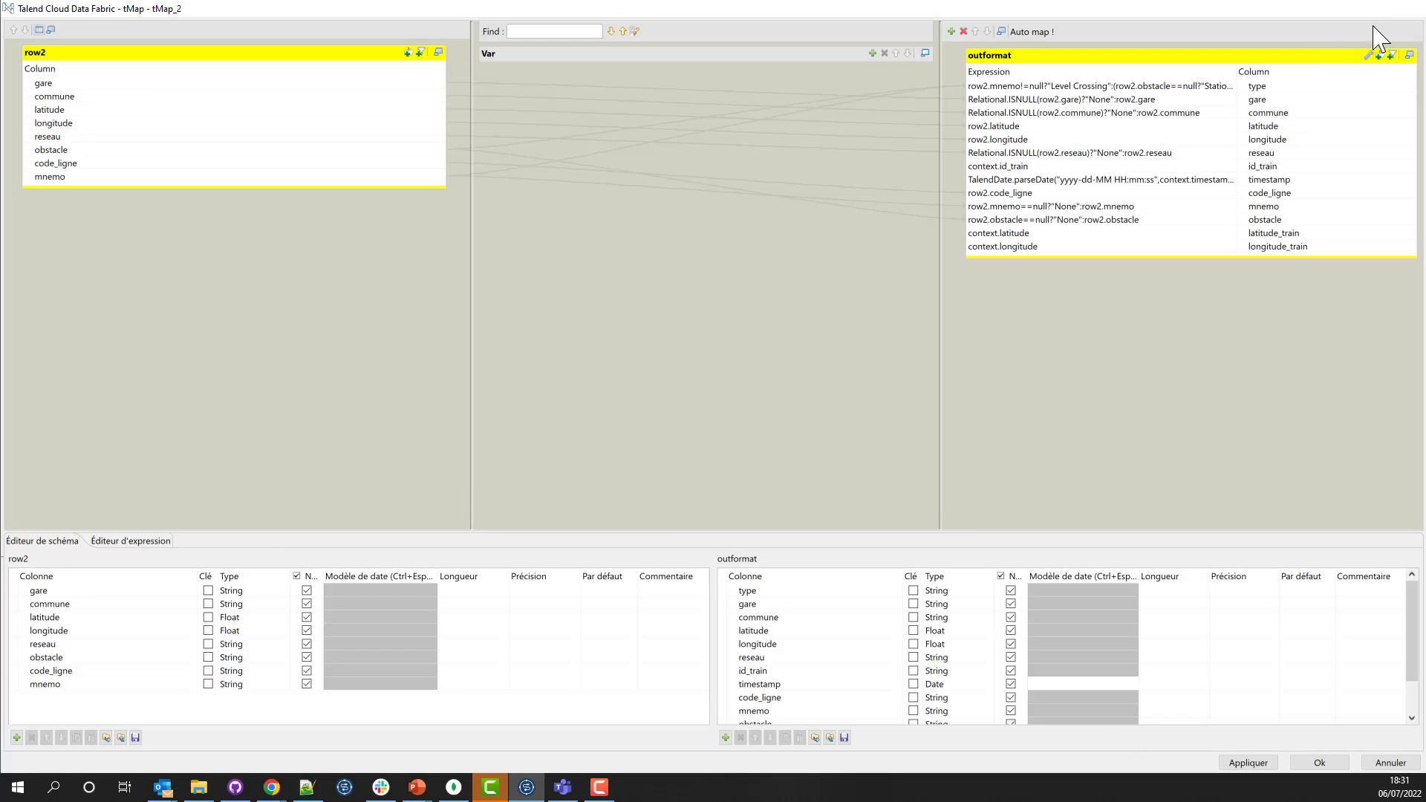
left_click(1408, 8)
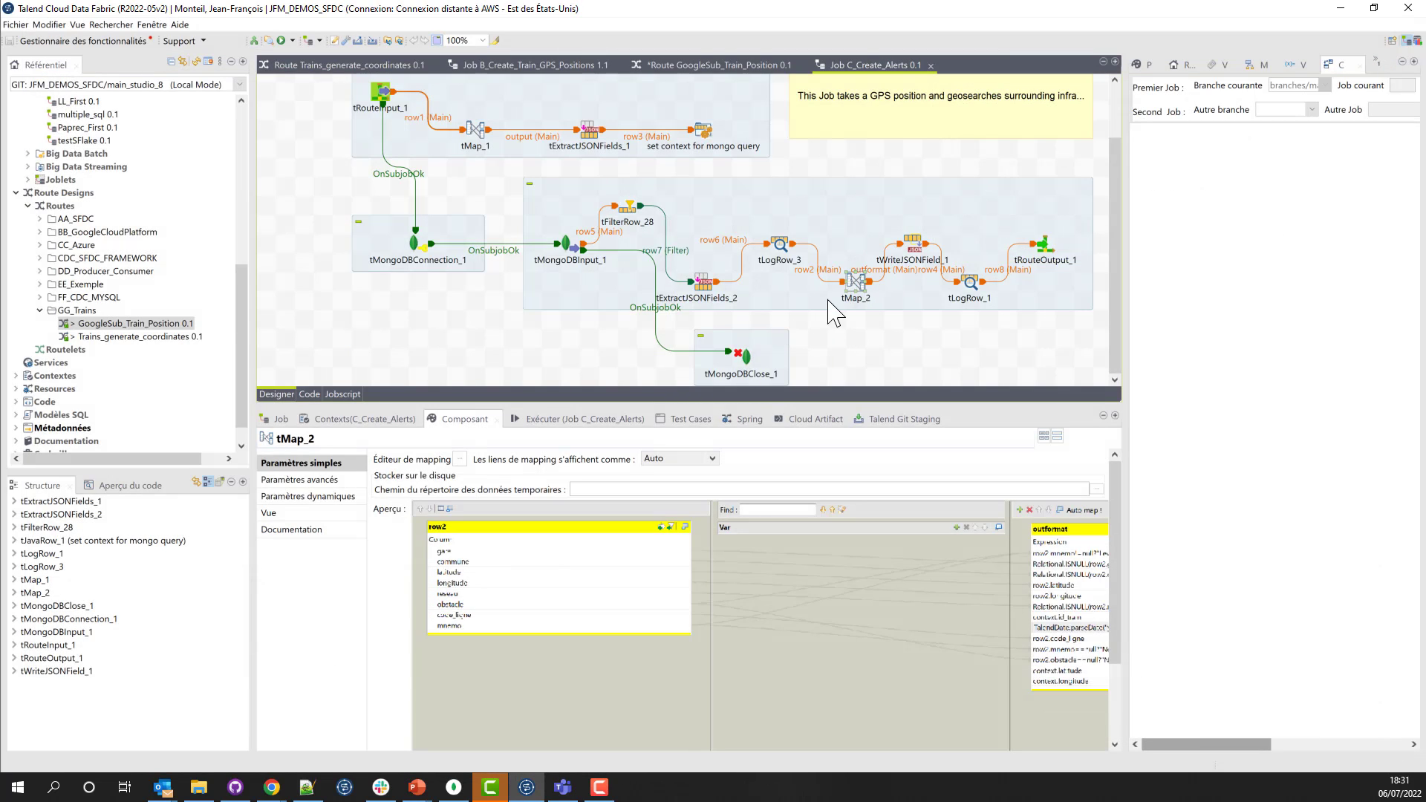
Review the settings of tWriteJSONField_1 and the output column of tRouteOutput_1.
left_click(918, 249)
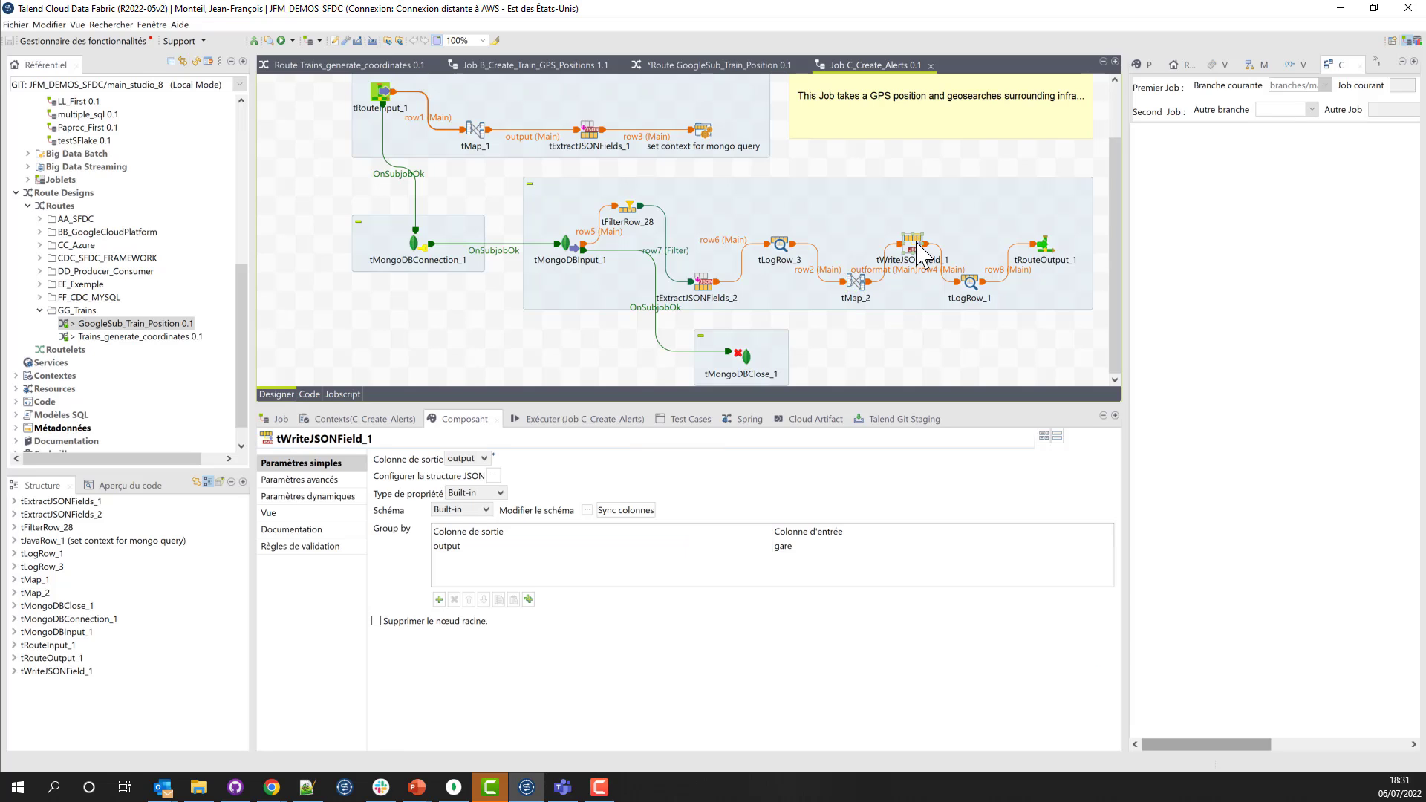
left_click(1048, 247)
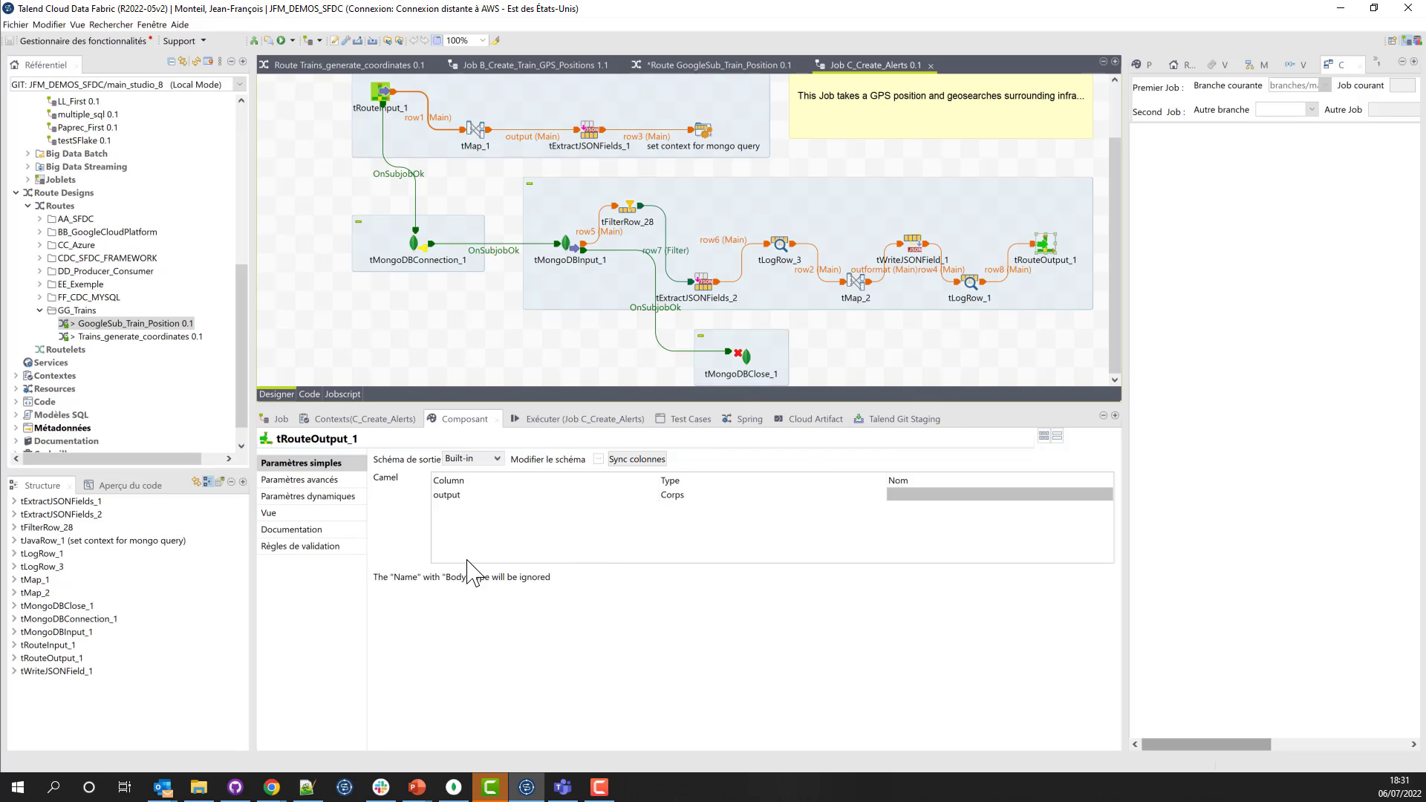
left_click(448, 496)
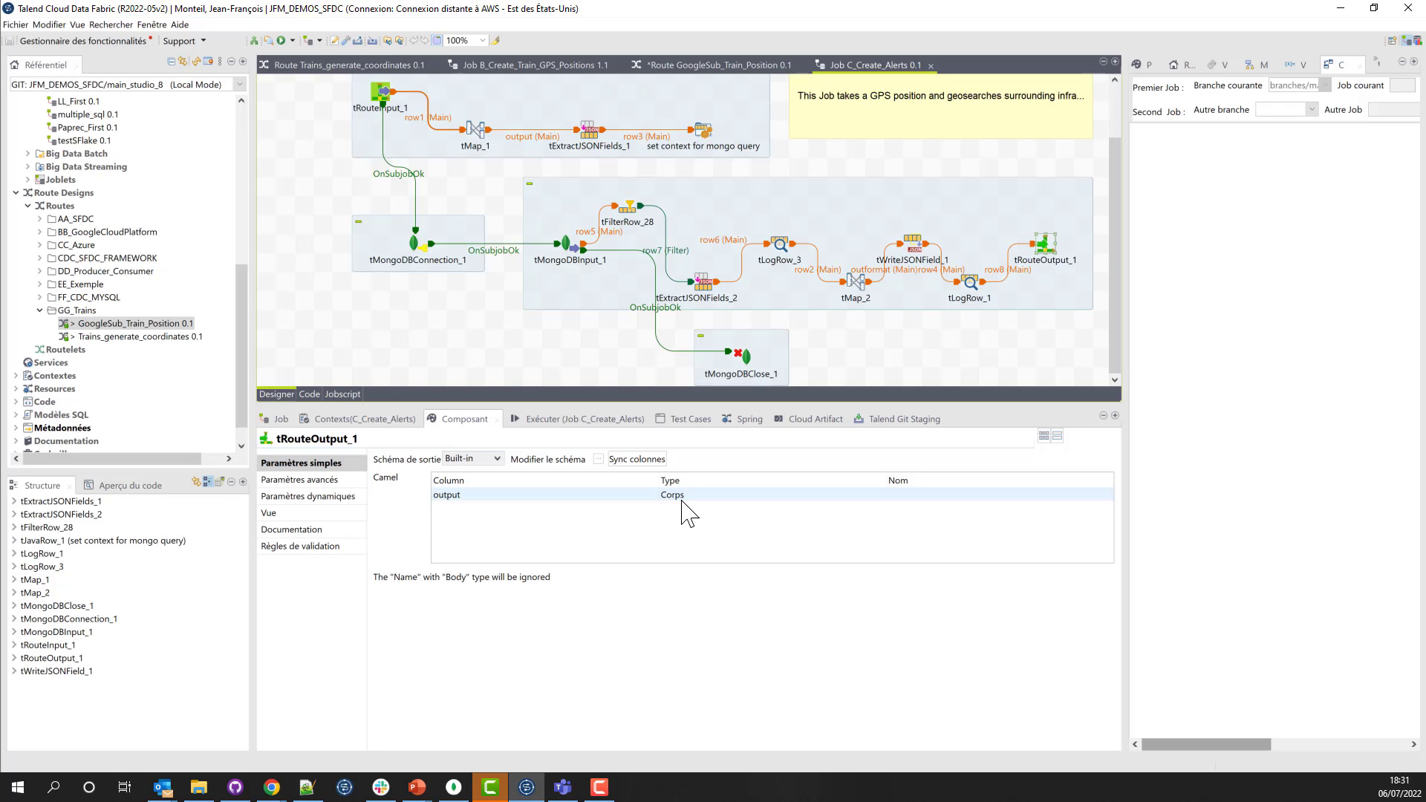
Return to the GoogleSub_Train_Position route and select the Stream Alerts Out endpoint.
left_click(764, 67)
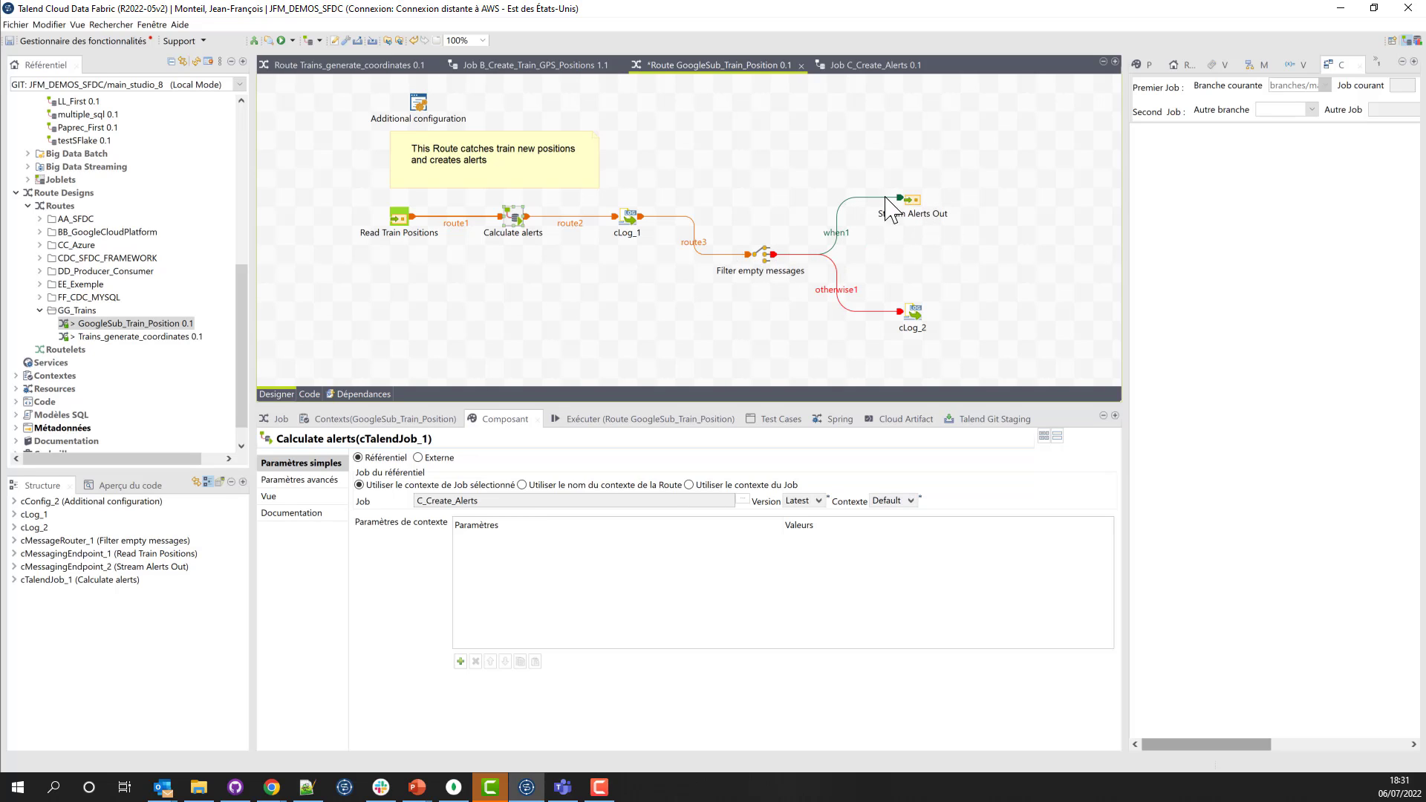
left_click(917, 208)
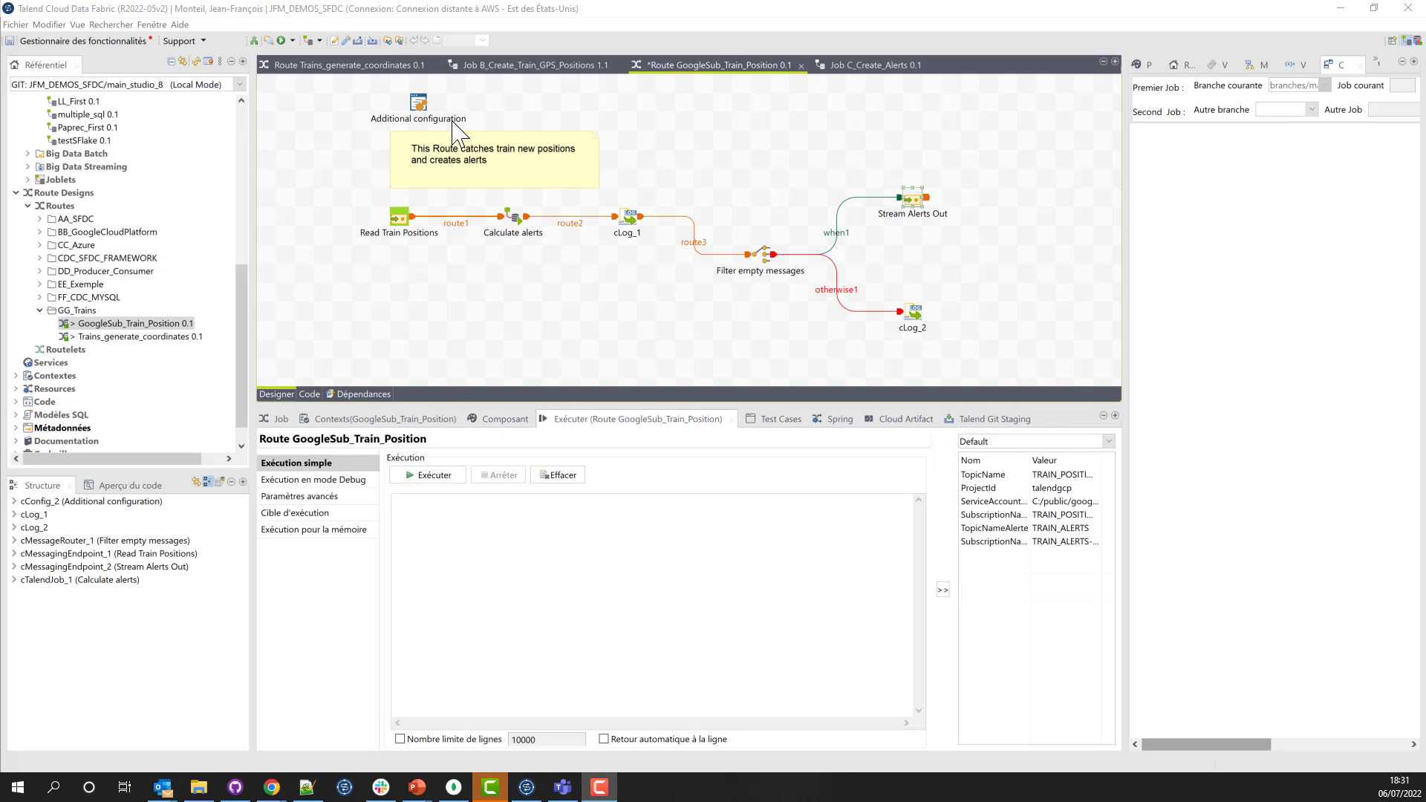
Run the GoogleSub_Train_Position route and highlight part of a log line in its execution output.
left_click(427, 476)
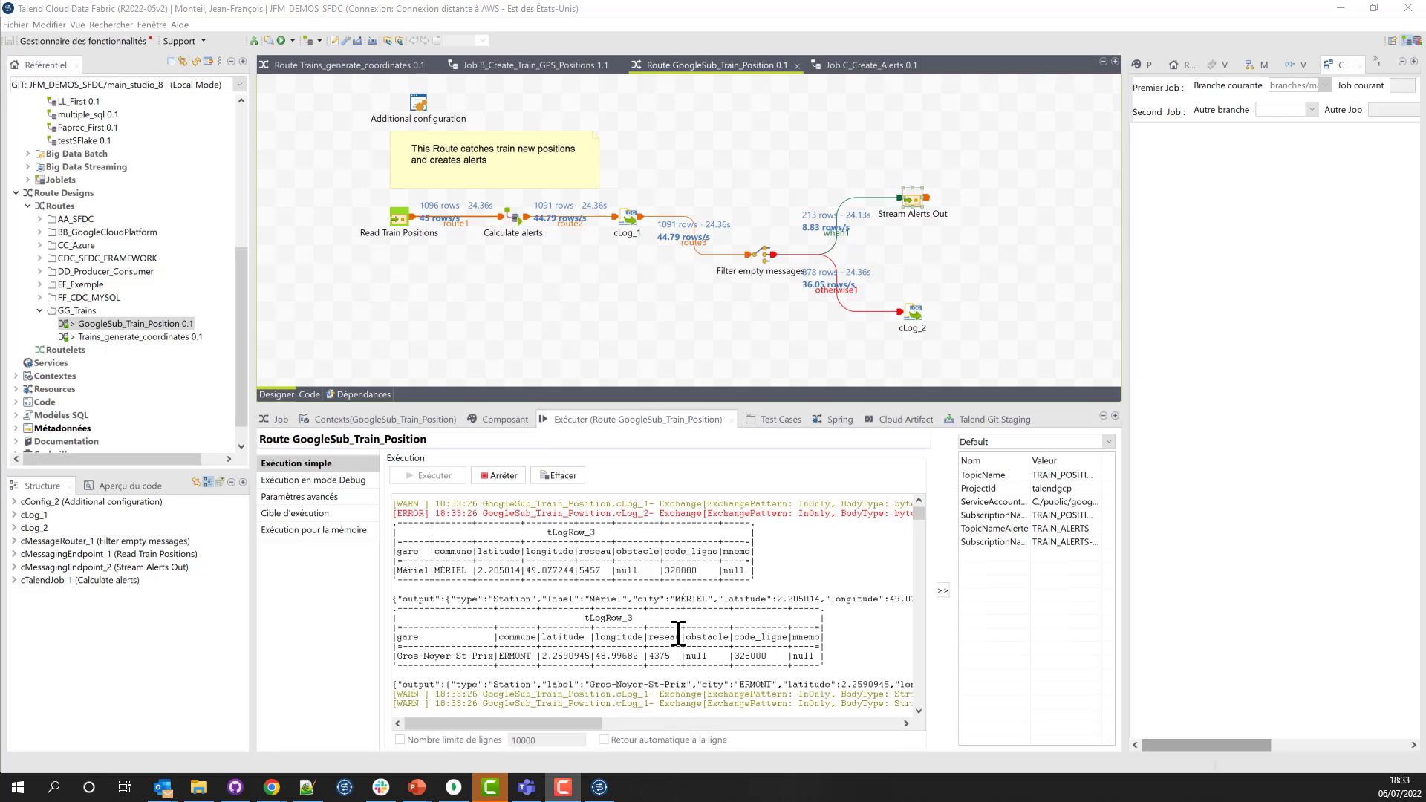
left_click(687, 684)
left_click_drag(688, 684, 691, 683)
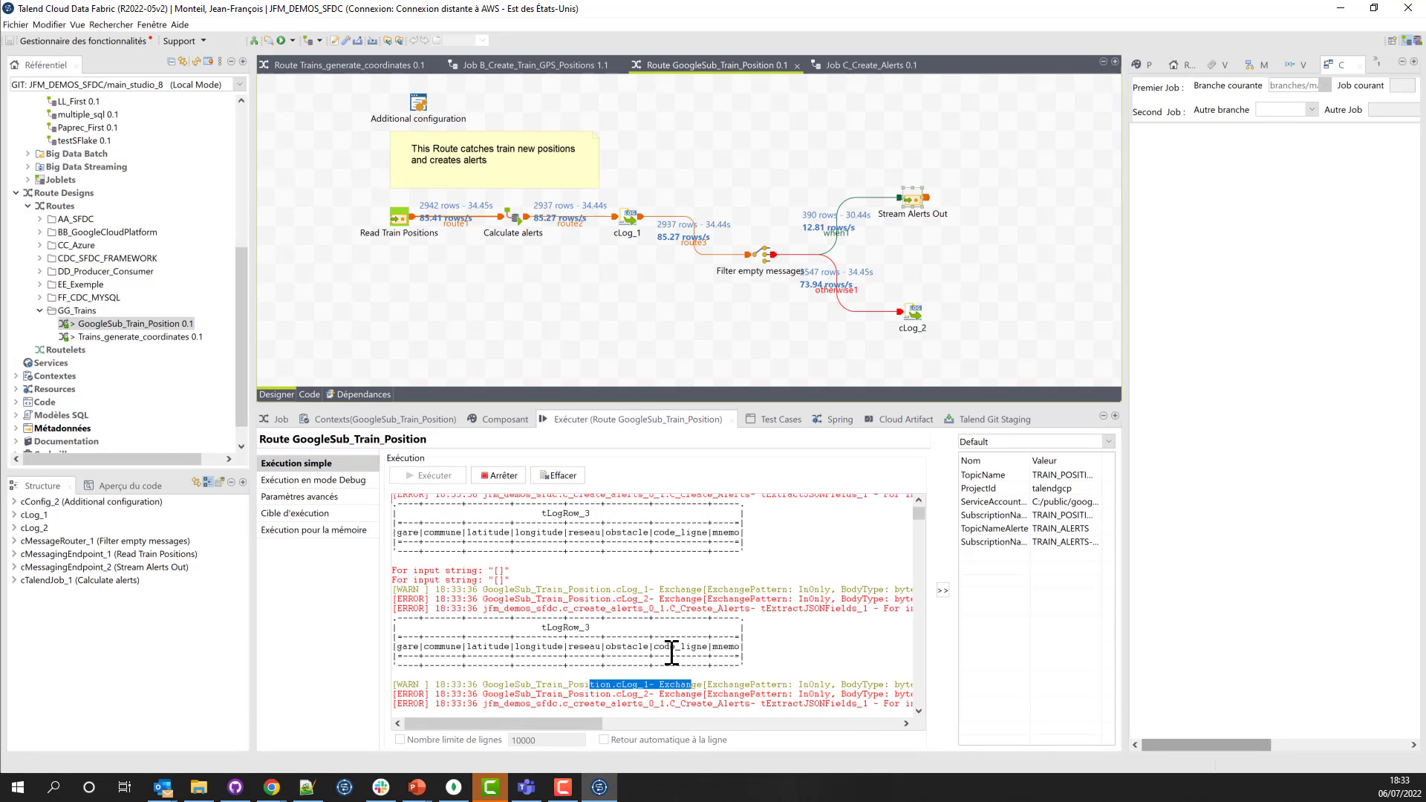